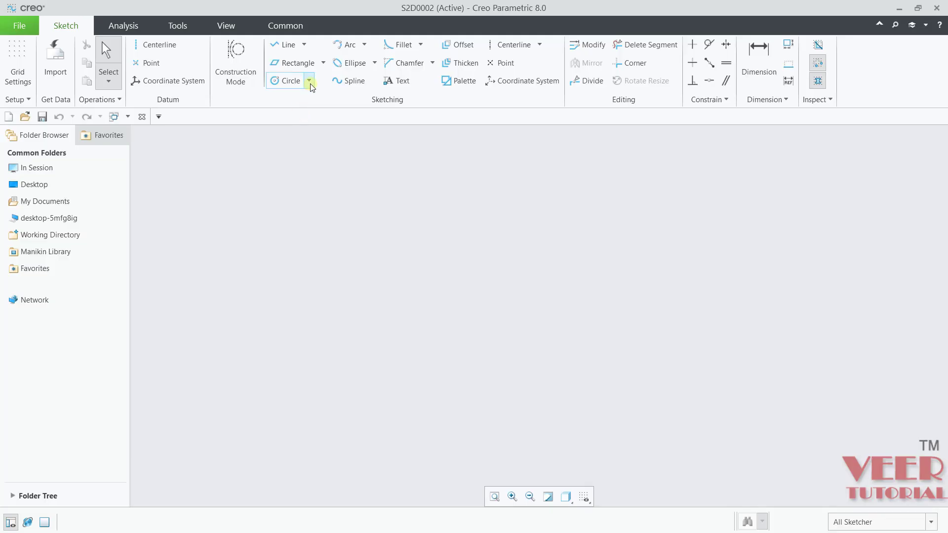
- Open the list of circle creation methods in the empty S2D0002 sketch
left_click(309, 81)
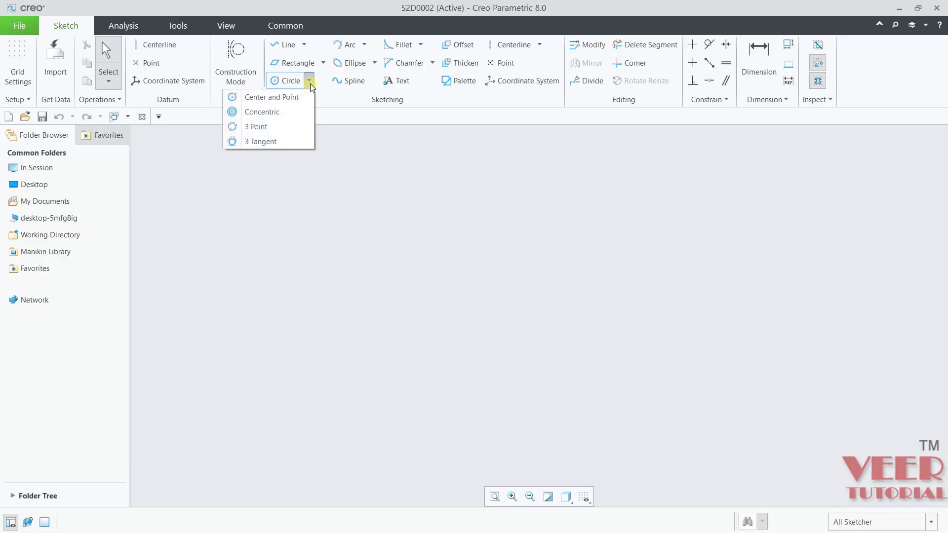
- Sketch a Center and Point circle near the canvas middle, leaving a Ø 6 dimension
left_click(281, 100)
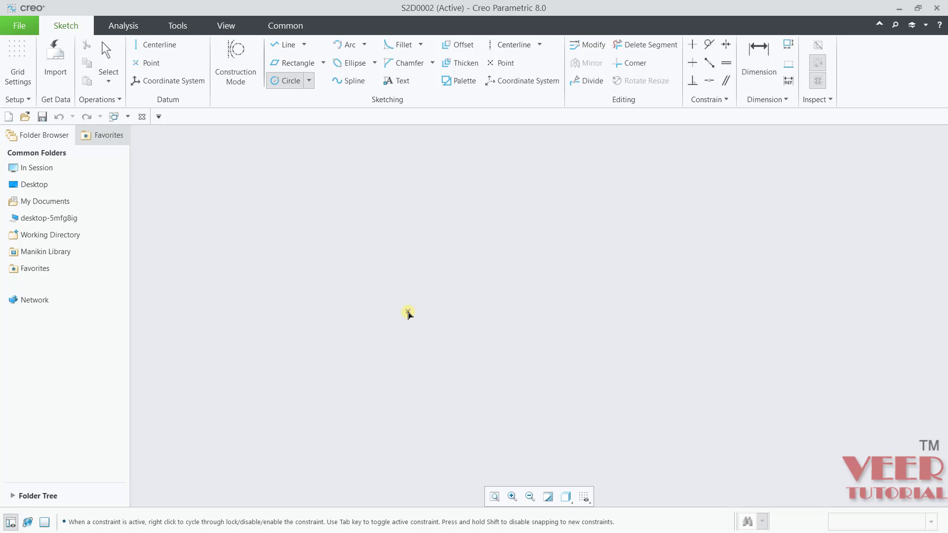
left_click(408, 312)
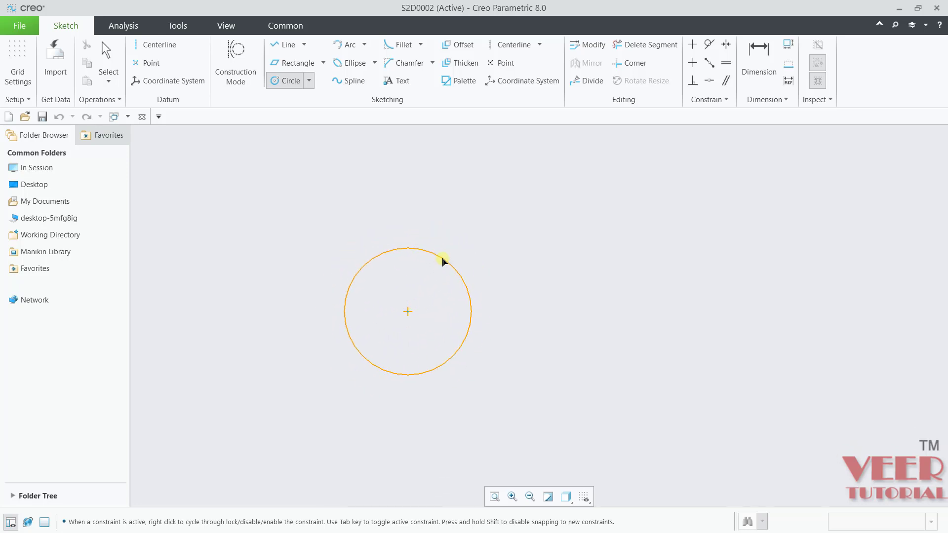
left_click(443, 262)
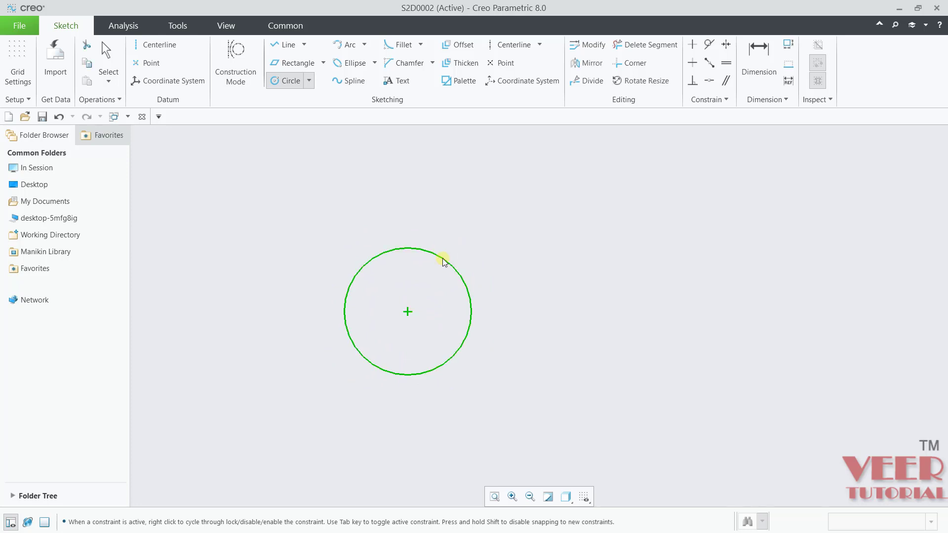
middle_click(587, 280)
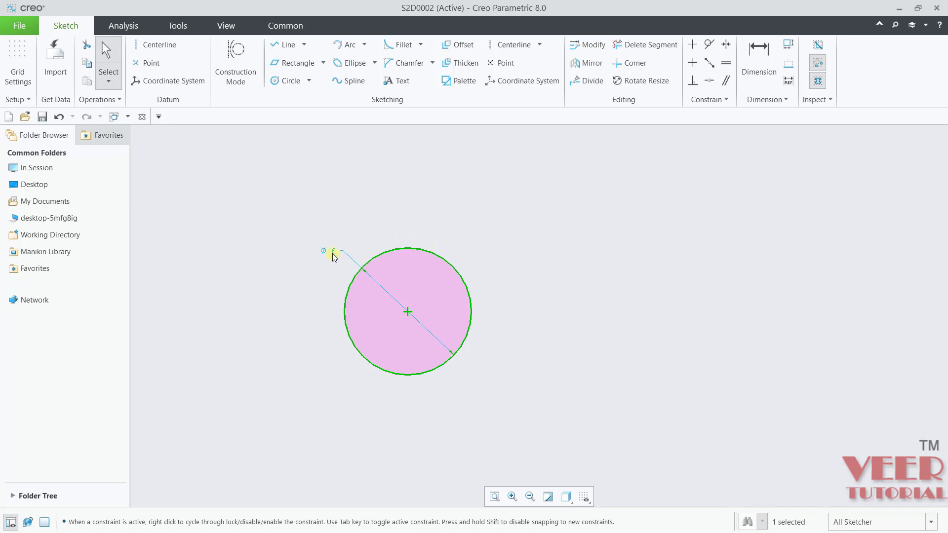
scroll(449, 233, "up", 2)
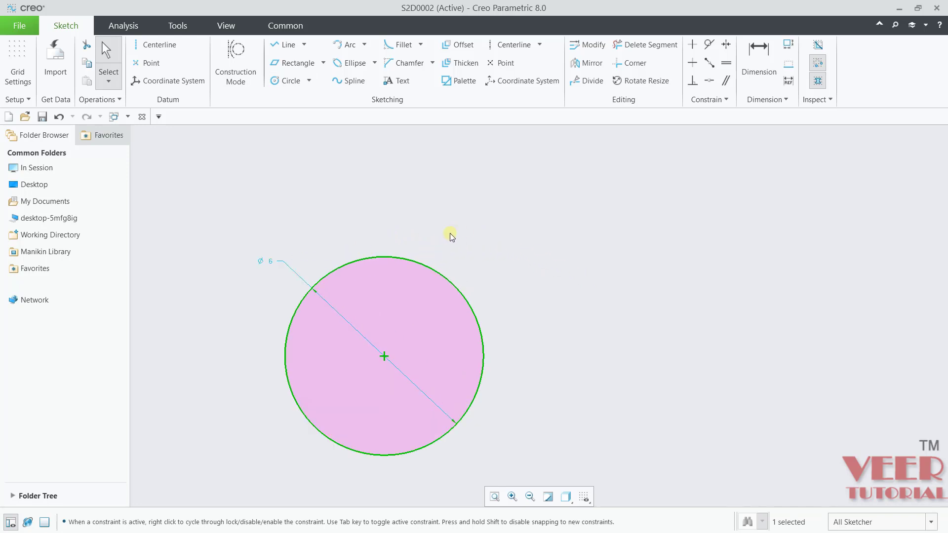
- Edit the circle's Ø 6 diameter dimension to 10
left_click(267, 265)
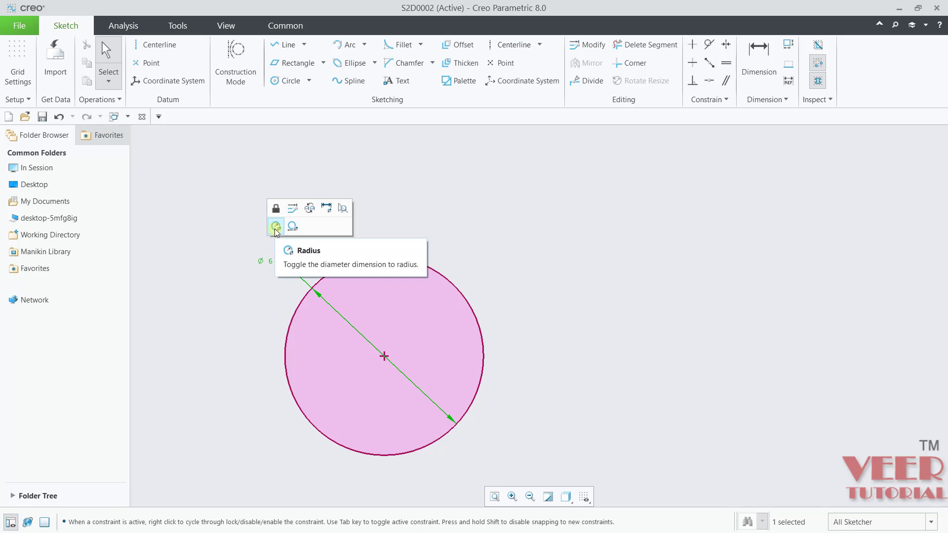
left_click(250, 302)
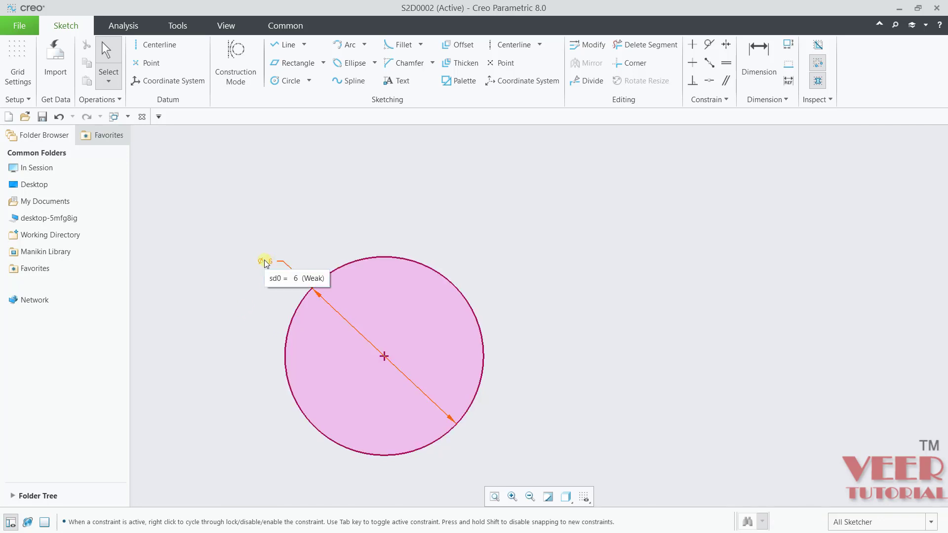
double_click(265, 261)
type("10")
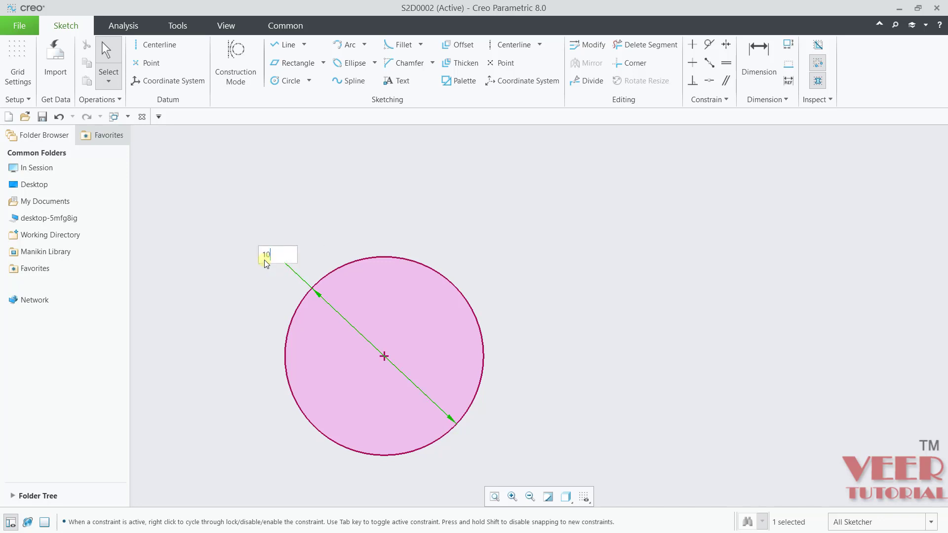
key("Return")
left_click(190, 246)
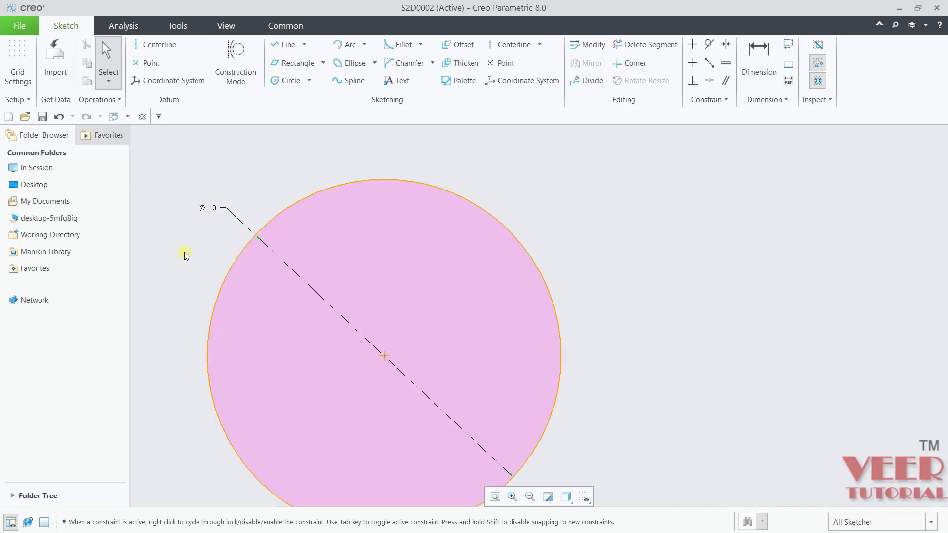
scroll(158, 300, "down", 5)
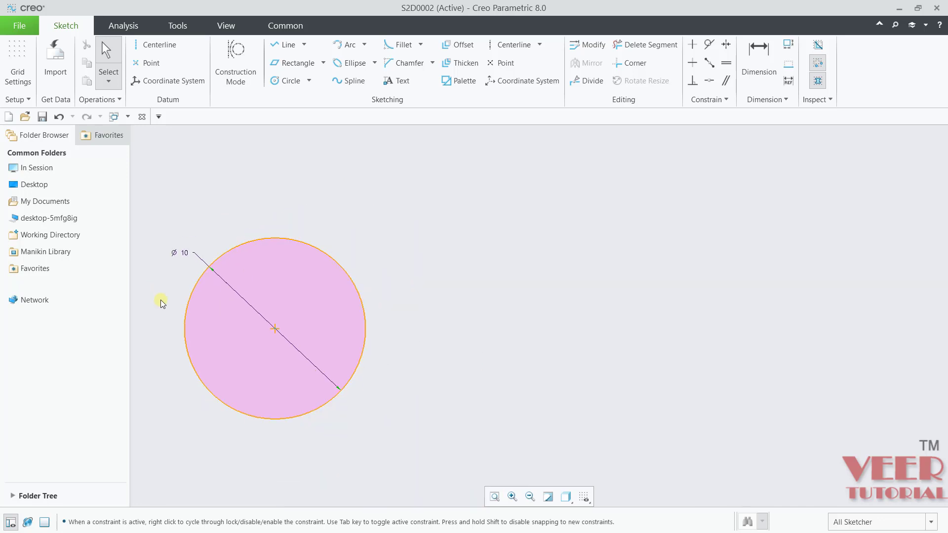
scroll(171, 293, "up", 2)
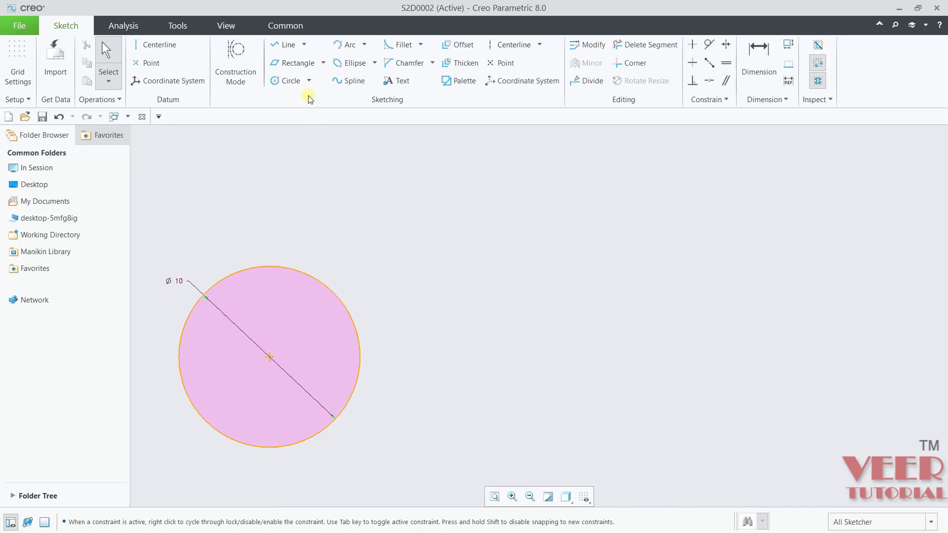
left_click(309, 81)
- Draw a Ø 7 Center and Point circle to the right, its centre level and 15 away
left_click(288, 98)
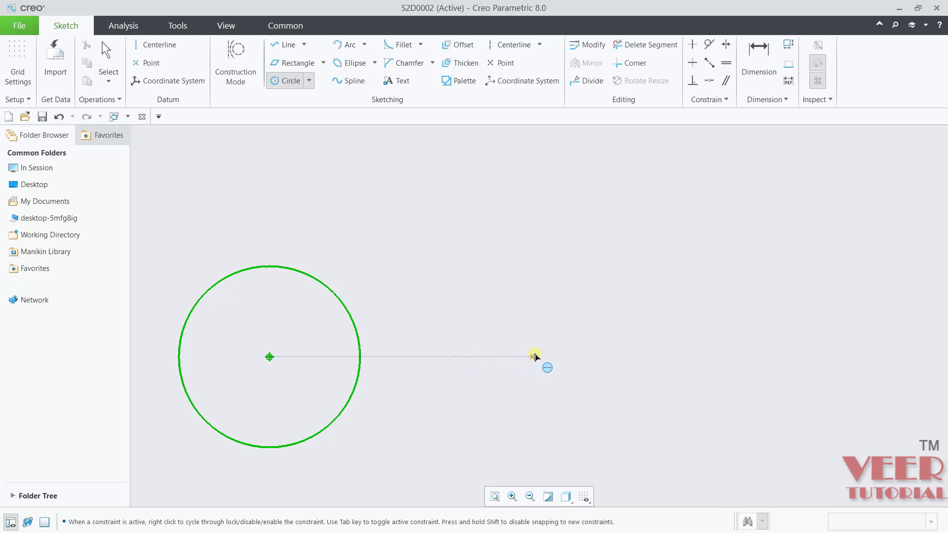
left_click(542, 356)
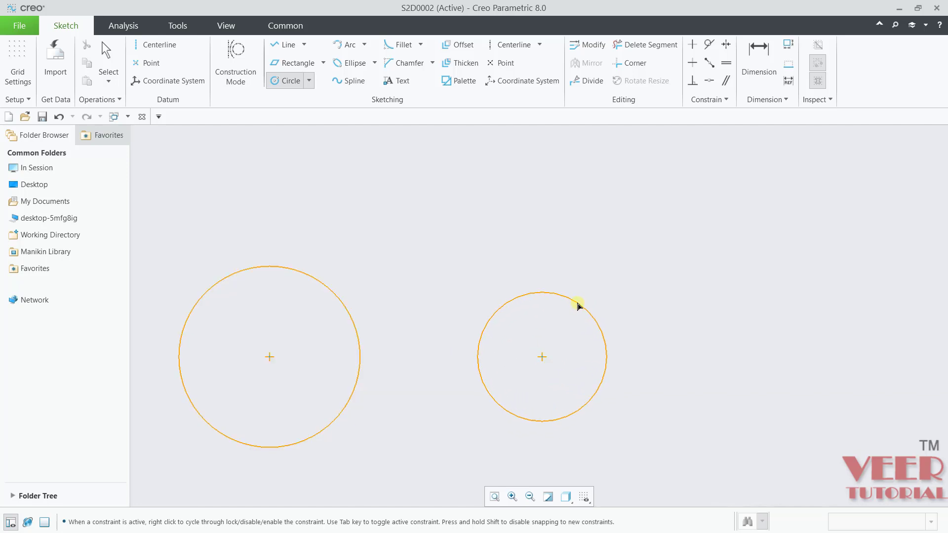
left_click(578, 305)
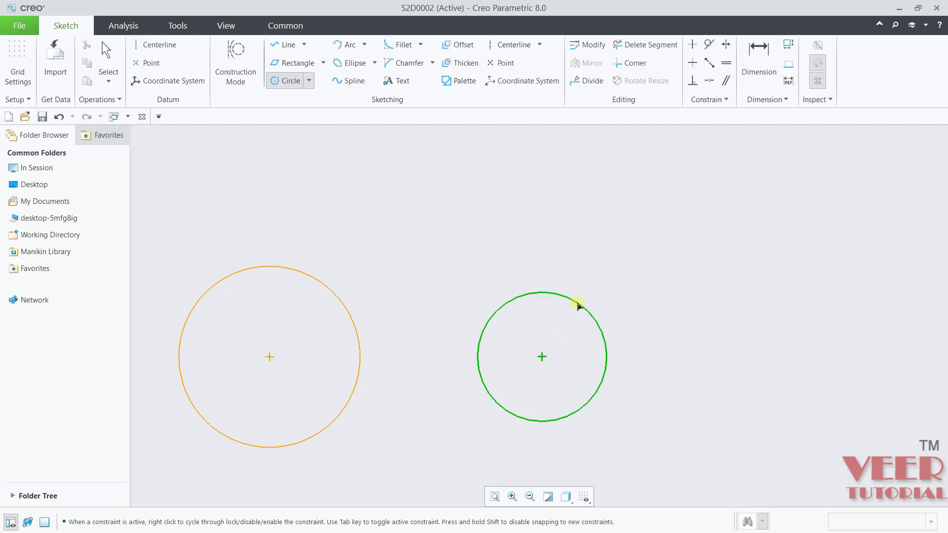
middle_click(749, 310)
left_click(749, 311)
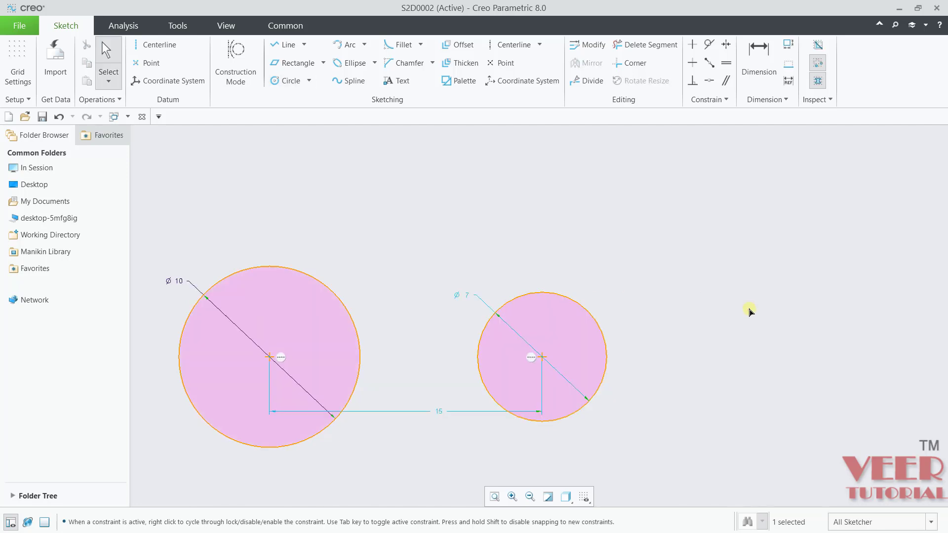
- Convert the right circle's Ø 7 dimension to a radius and set it to R 5
left_click(467, 299)
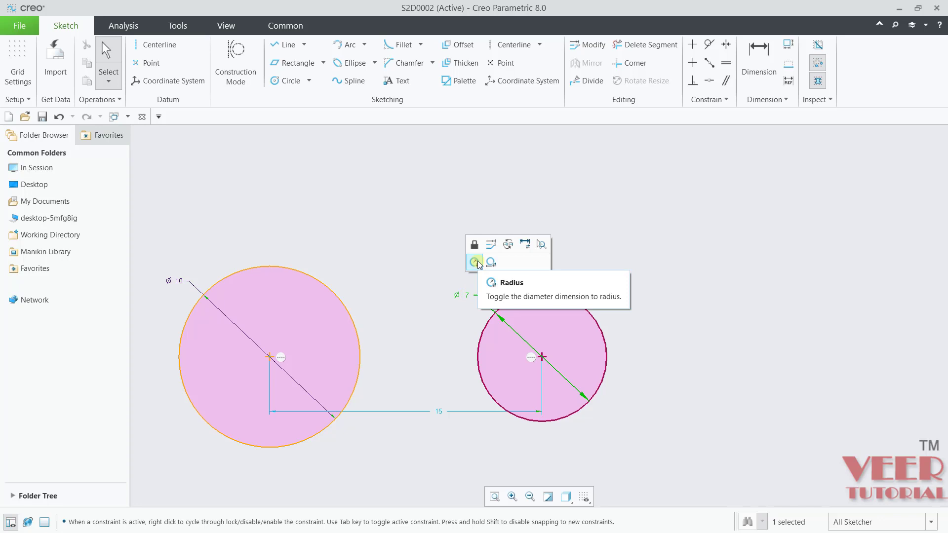
left_click(477, 262)
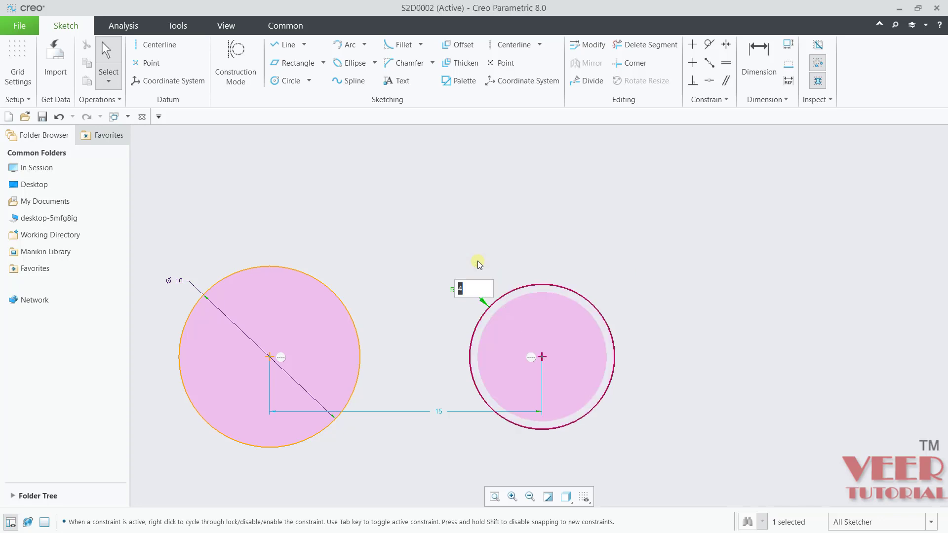
type("5")
key("Return")
left_click(642, 229)
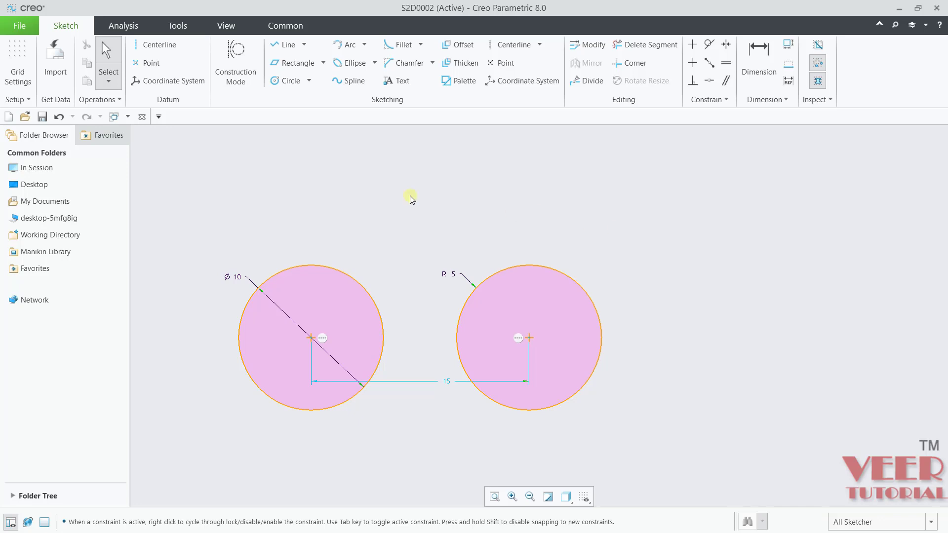
left_click(309, 81)
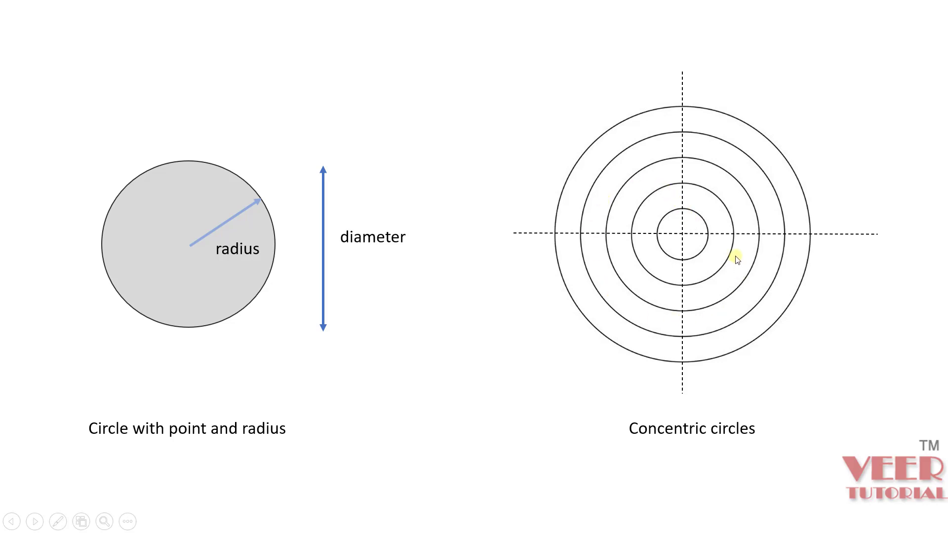
left_click(683, 235)
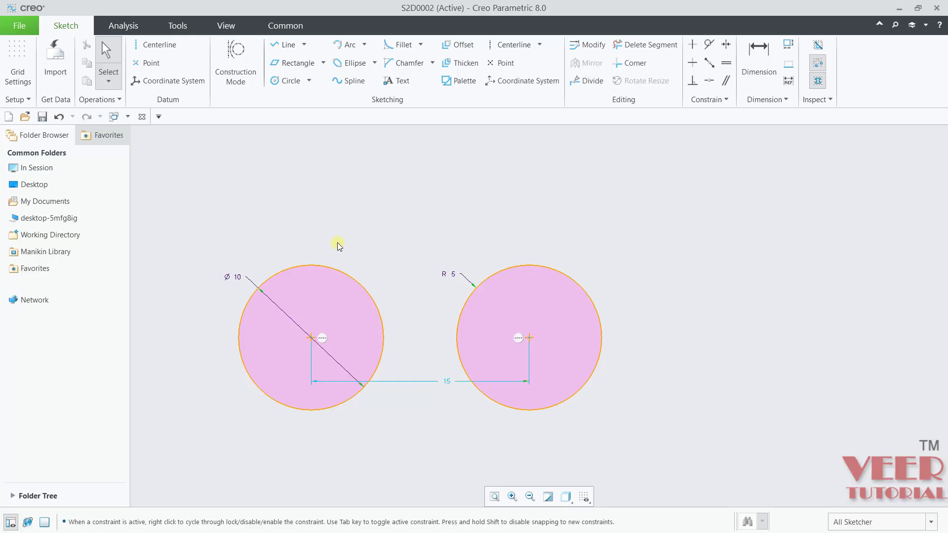
left_click(309, 81)
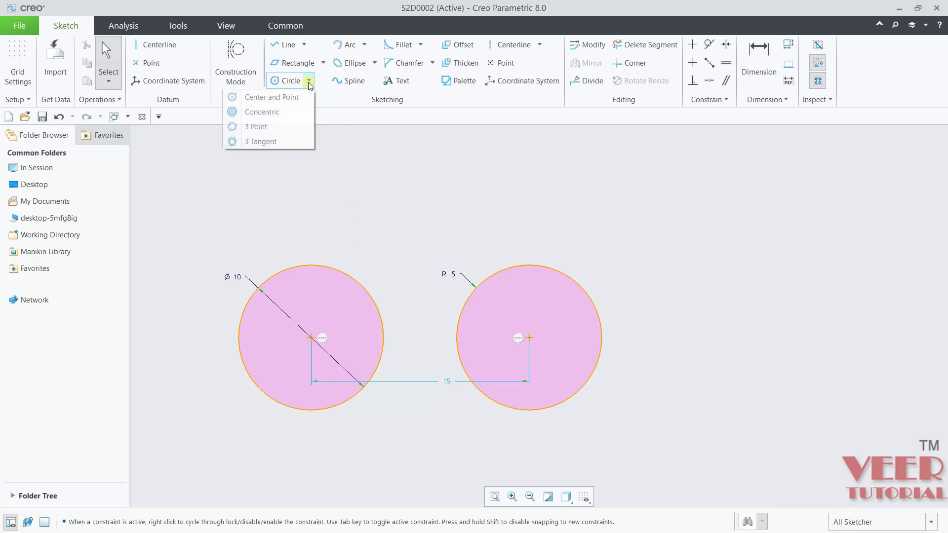
- Place three concentric circles around the R 5 circle's centre: Ø 7, Ø 13 and Ø 18
left_click(265, 111)
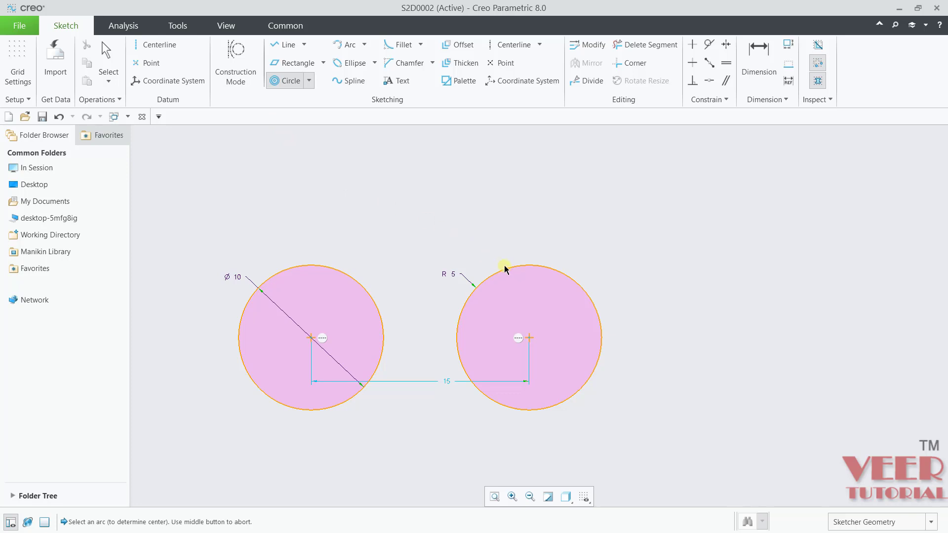
scroll(577, 279, "up", 3)
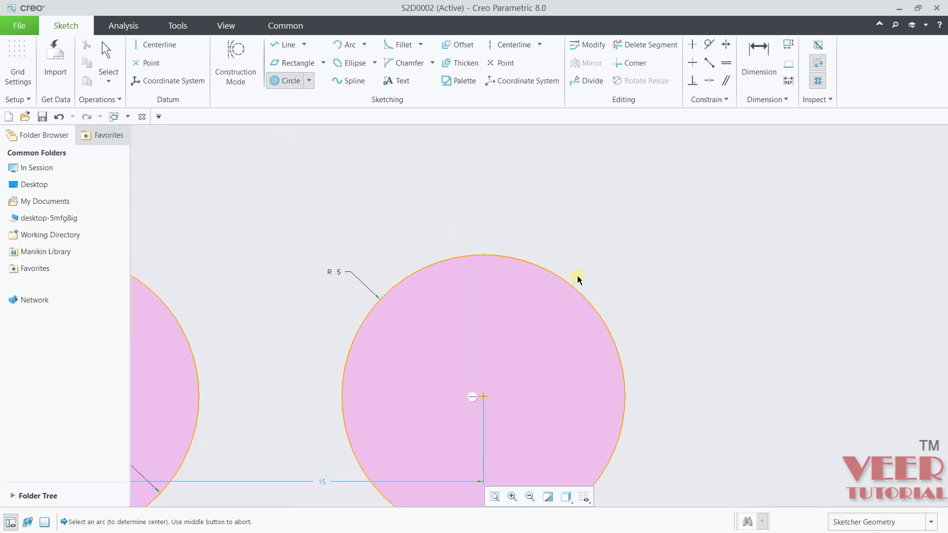
left_click(517, 261)
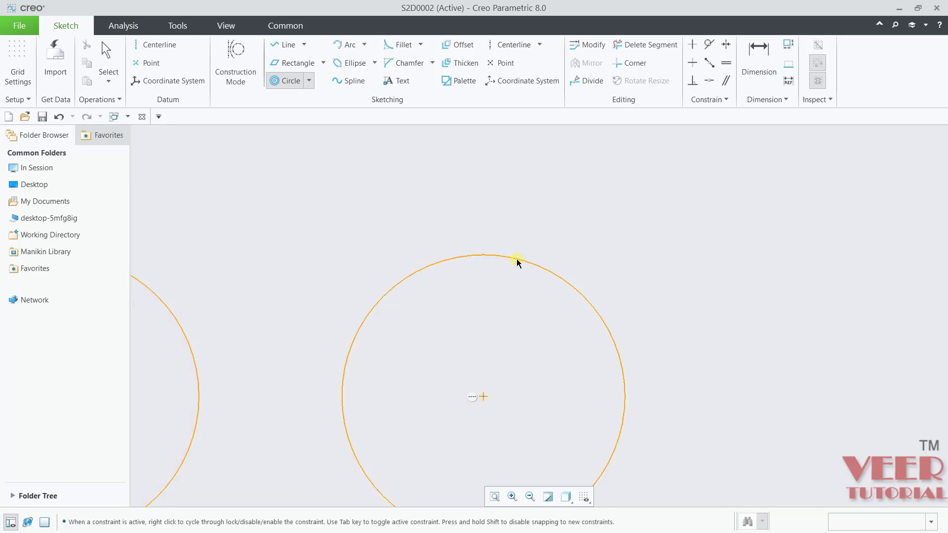
scroll(510, 291, "down", 1)
scroll(510, 290, "down", 3)
scroll(510, 291, "up", 1)
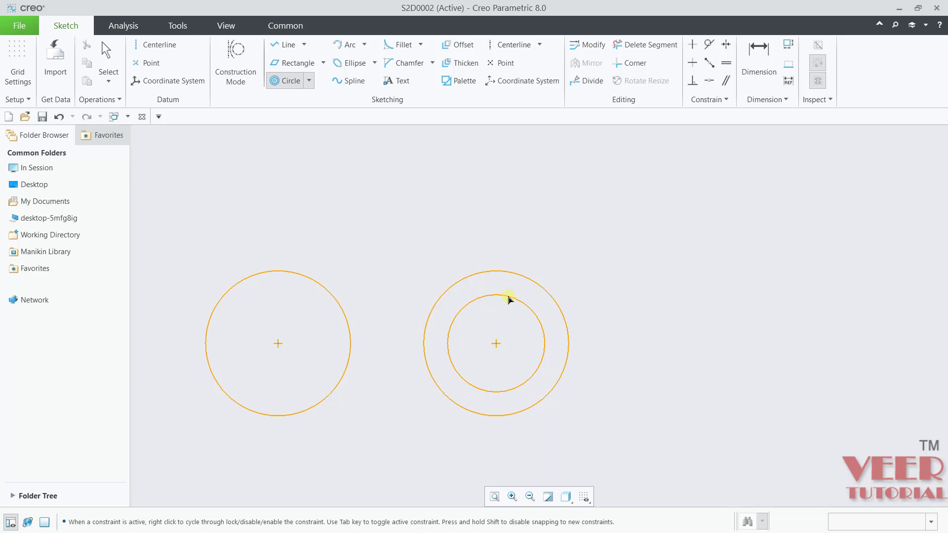
left_click(508, 299)
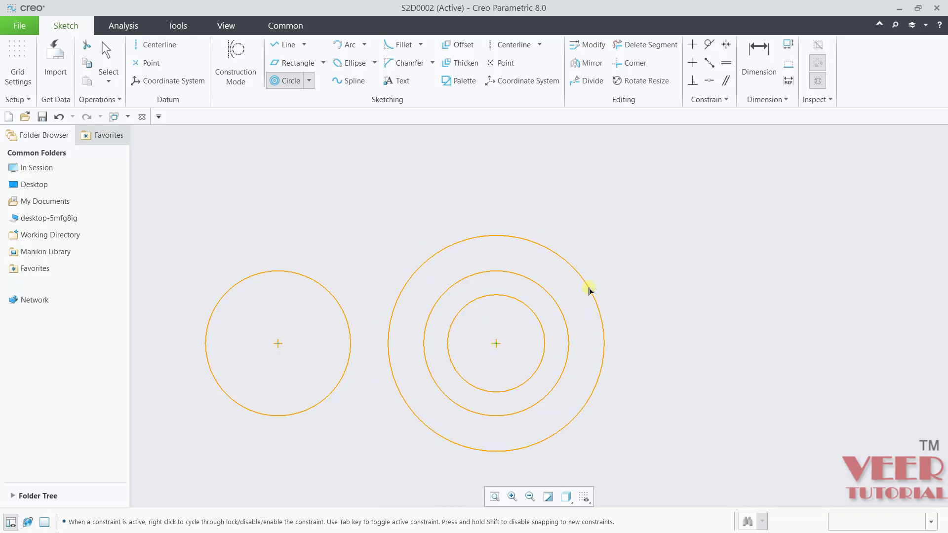
left_click(574, 296)
left_click(597, 264)
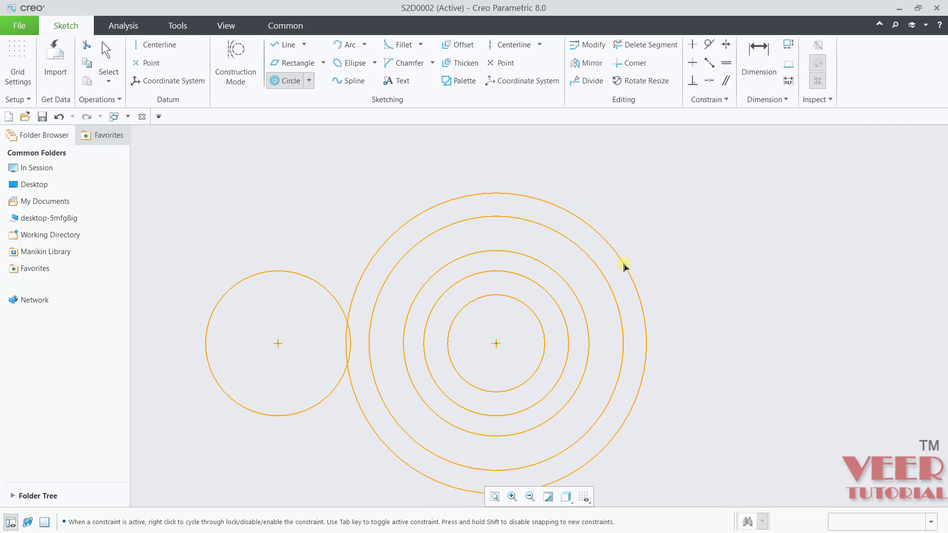
middle_click(623, 266)
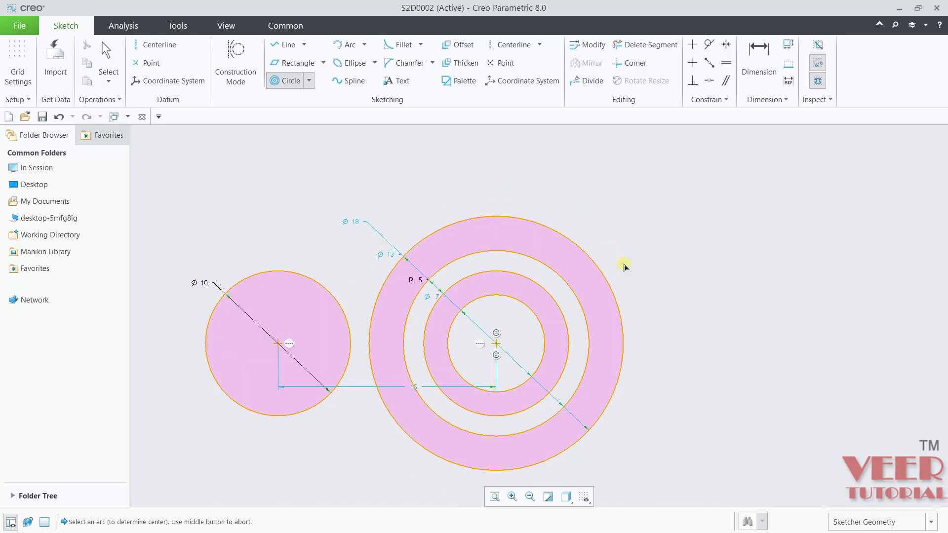
middle_click(634, 271)
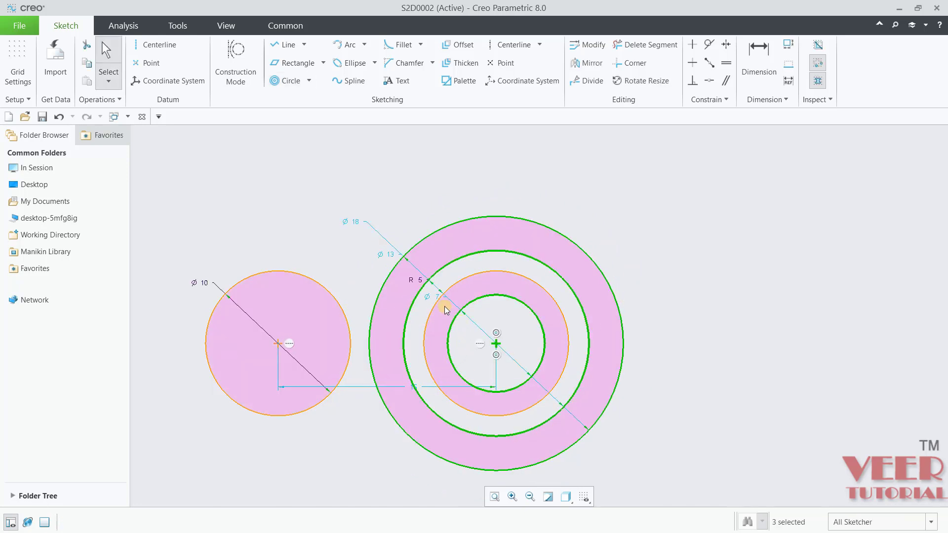
- Change the innermost concentric circle's diameter from 7 to 7.5
left_click(714, 296)
scroll(463, 280, "up", 4)
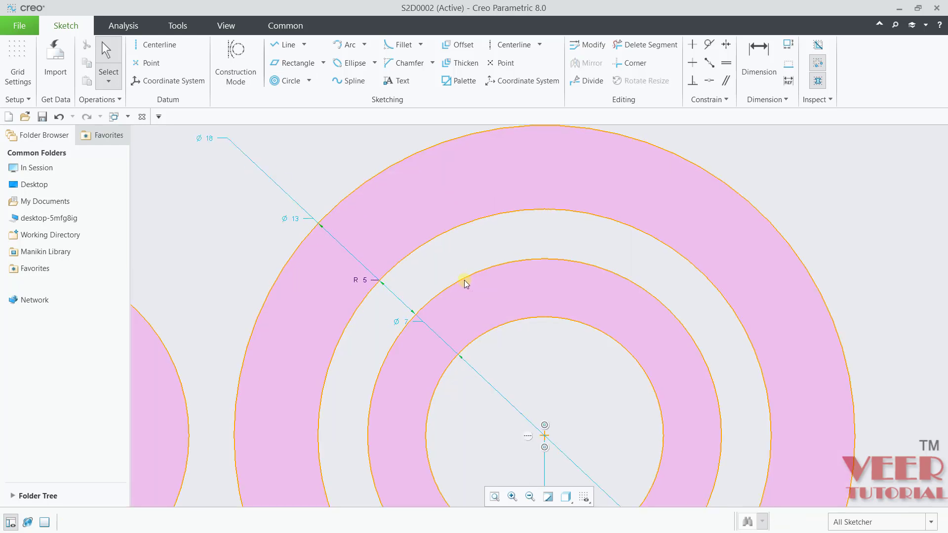
left_click(498, 325)
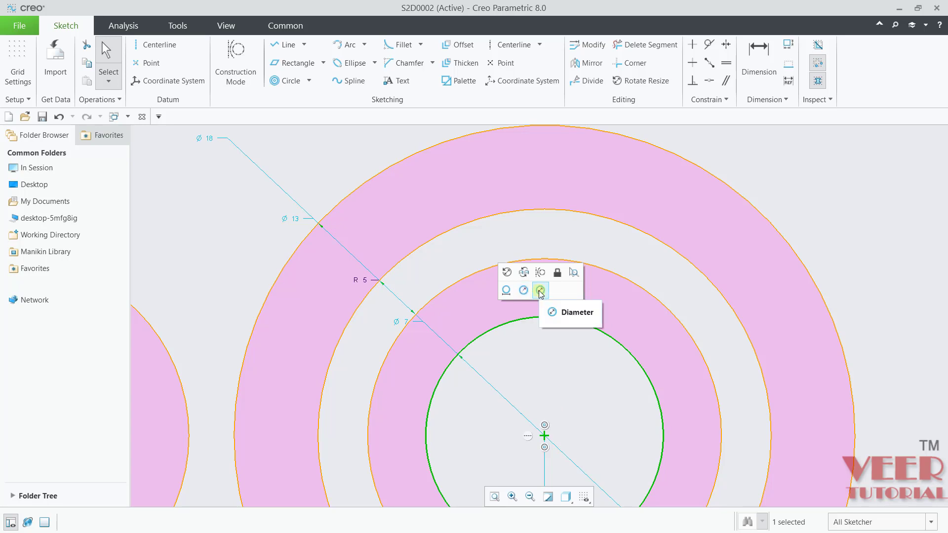
left_click(540, 291)
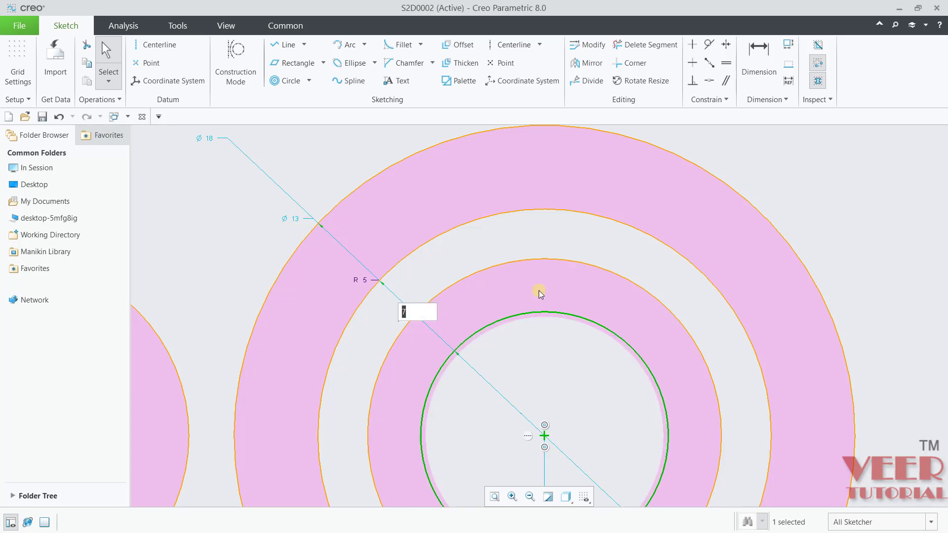
type("7.5")
key("Return")
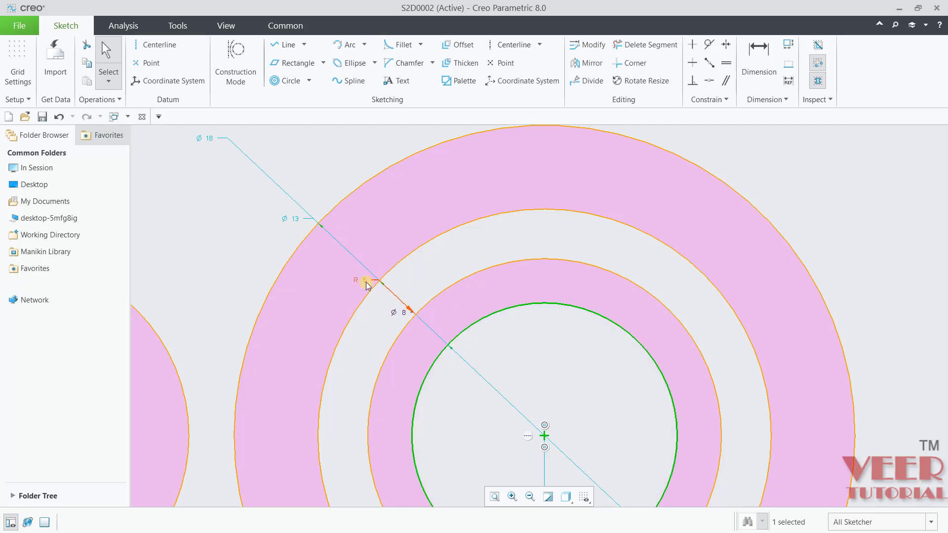
scroll(371, 284, "down", 2)
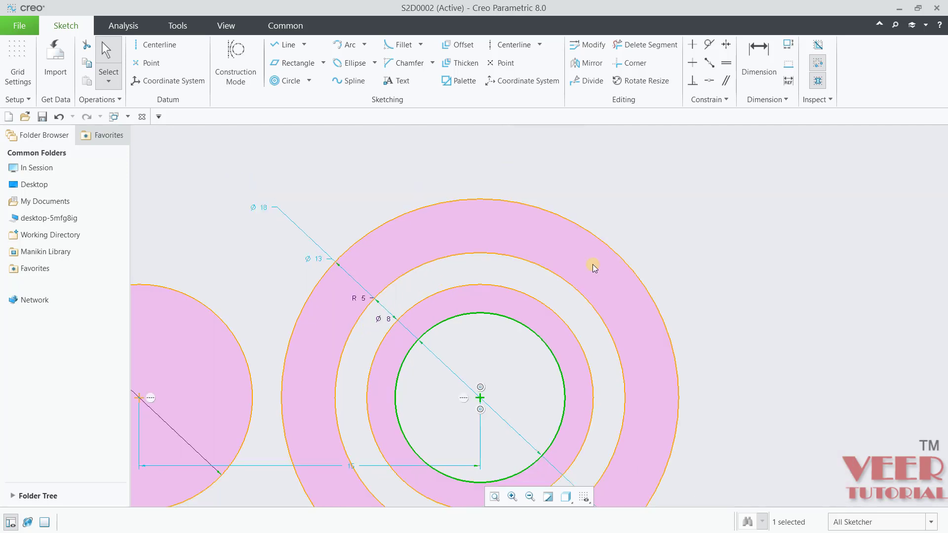
left_click(500, 254)
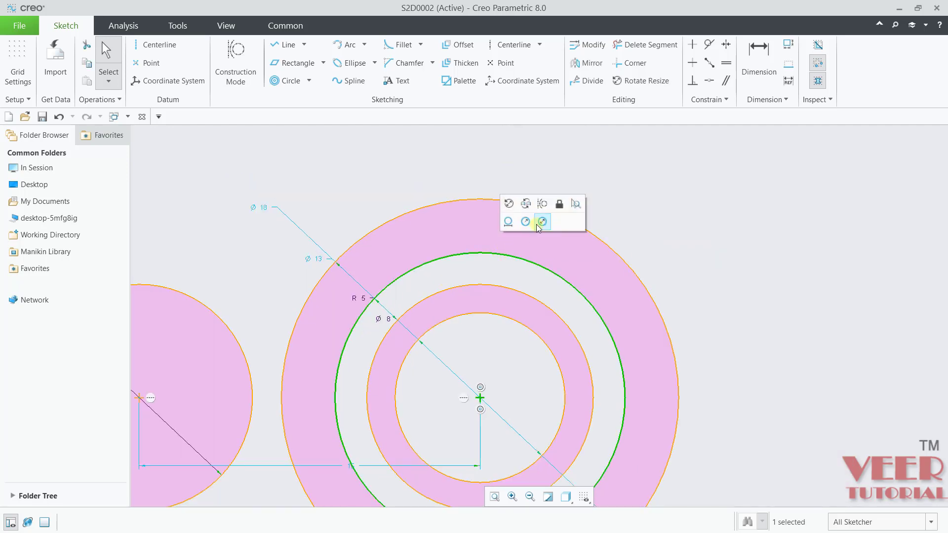
left_click(246, 258)
scroll(246, 258, "down", 2)
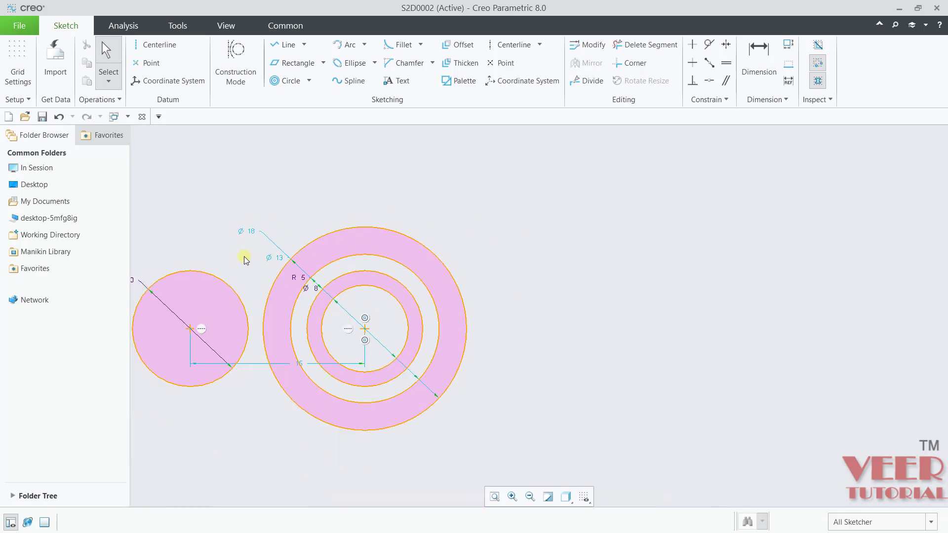
left_click(311, 83)
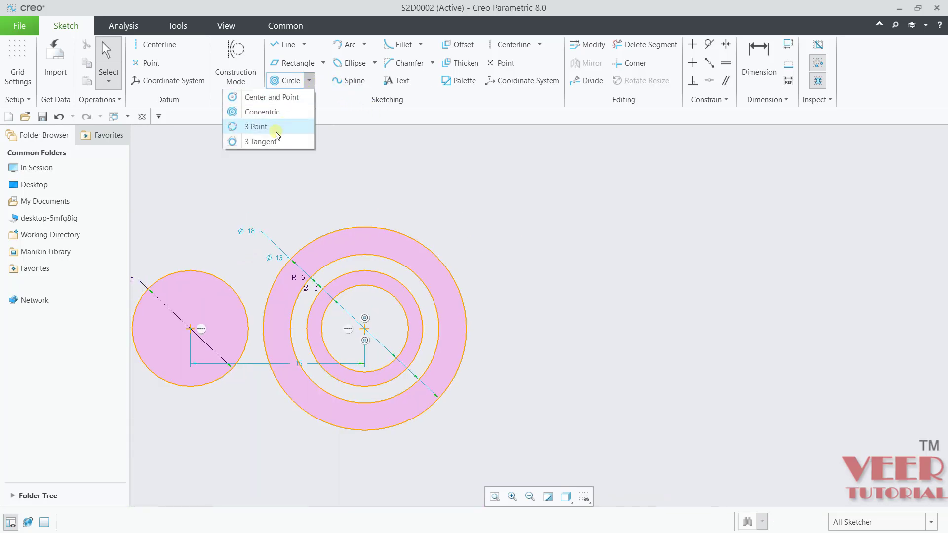
- Dismiss the circle list, pan to a blank area, and choose the Line Chain tool
left_click(415, 219)
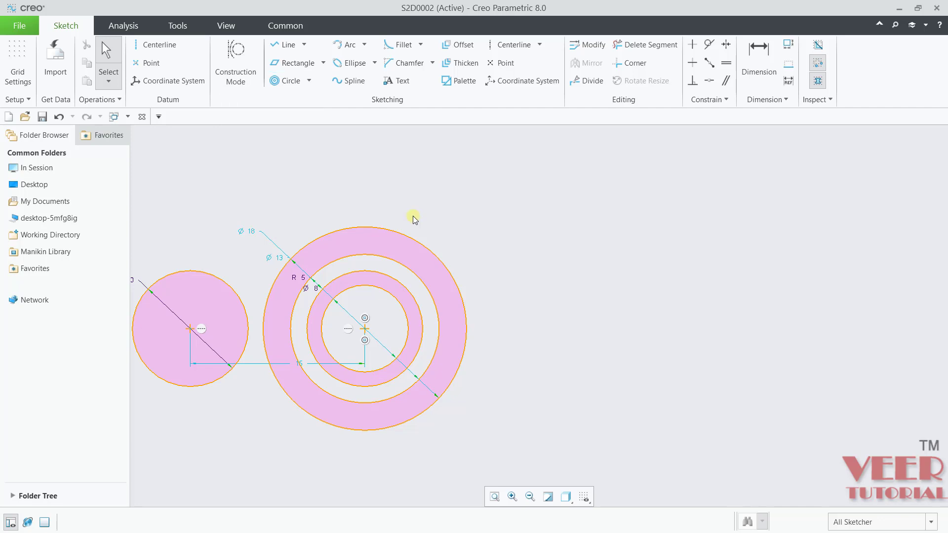
scroll(363, 239, "down", 2)
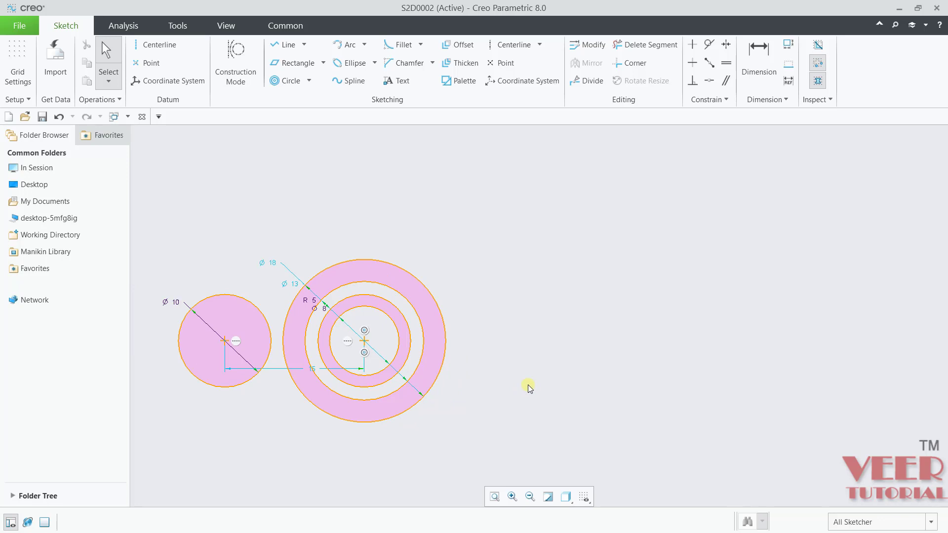
scroll(395, 401, "down", 2)
scroll(576, 366, "up", 3)
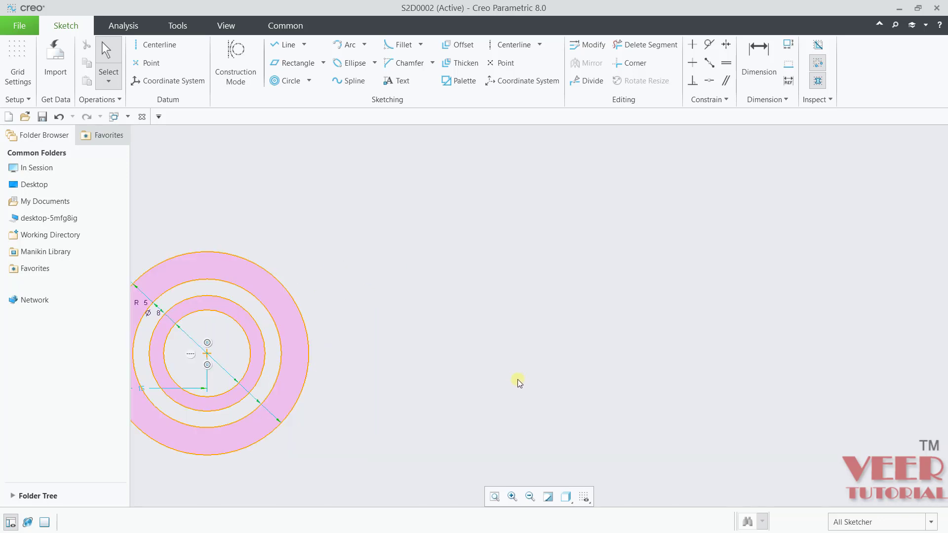
scroll(370, 397, "down", 2)
scroll(369, 395, "up", 5)
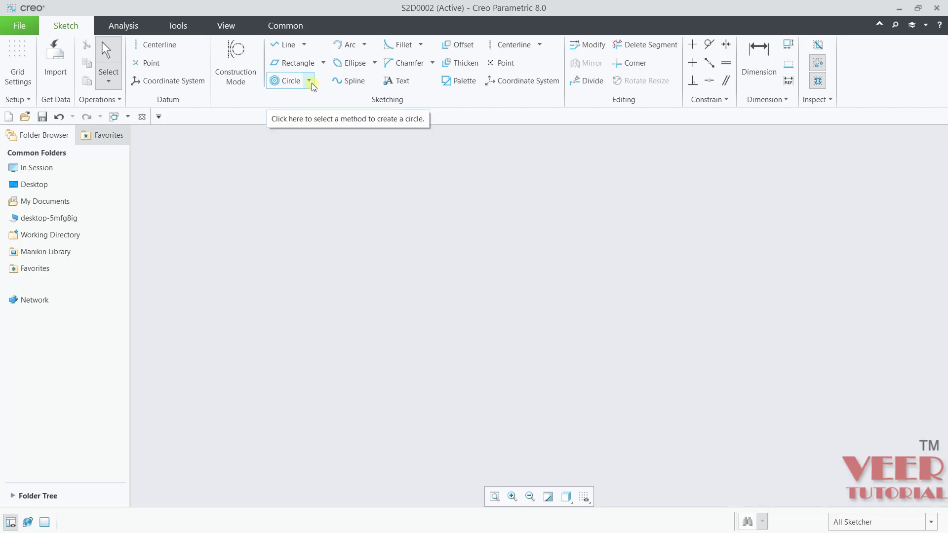
left_click(306, 45)
left_click(253, 65)
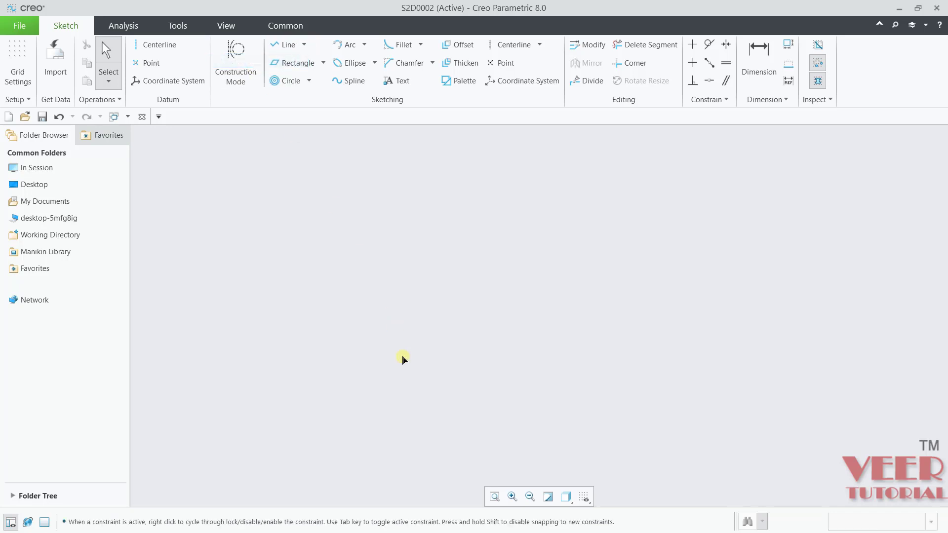
- Draw a closed triangle with lower-left, top and right vertices as a line chain
left_click(346, 428)
left_click(492, 189)
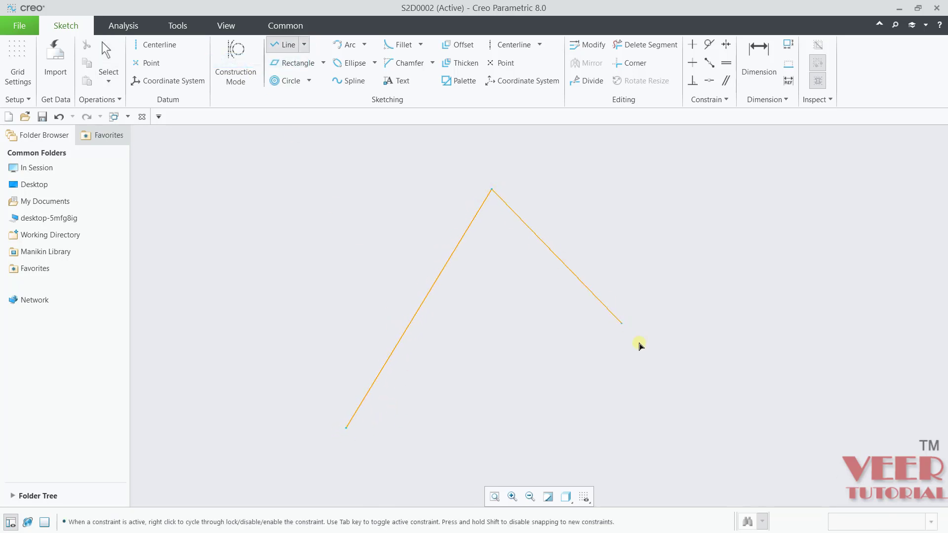
left_click(674, 399)
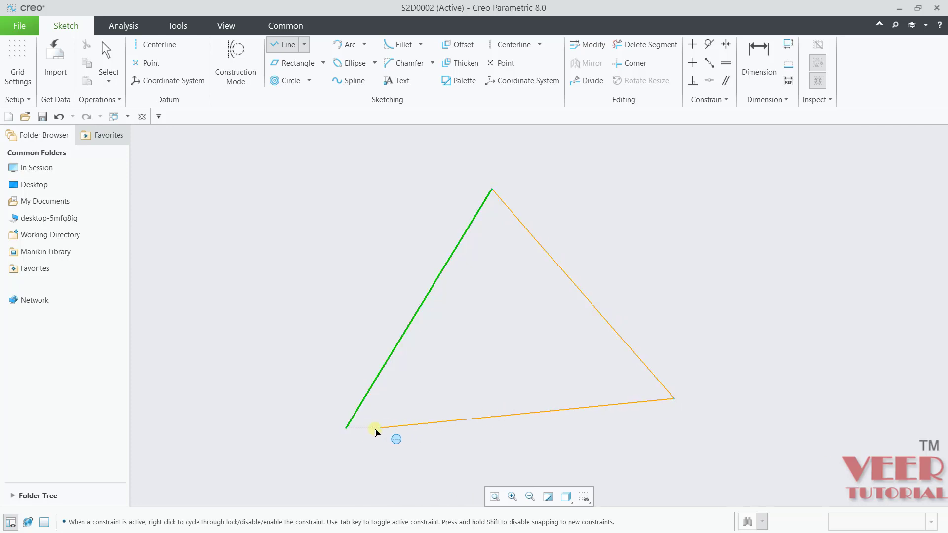
left_click(347, 428)
middle_click(709, 324)
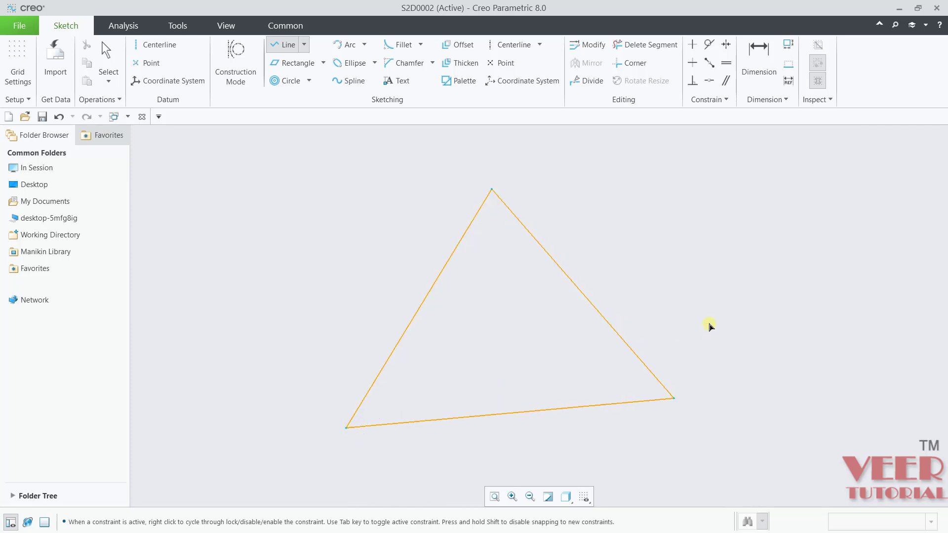
middle_click(709, 325)
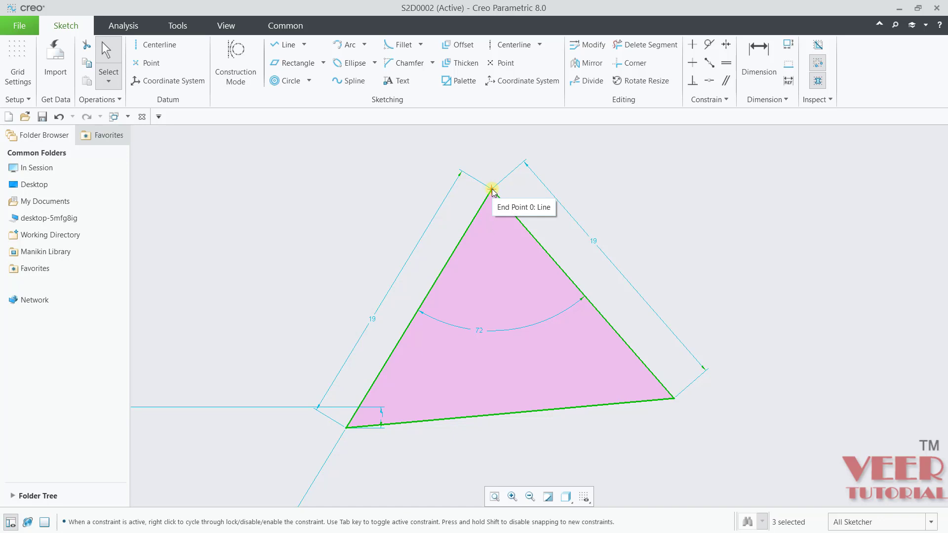
- Draw a 3 Point circle through the triangle's top, right and bottom-left vertices
left_click(313, 82)
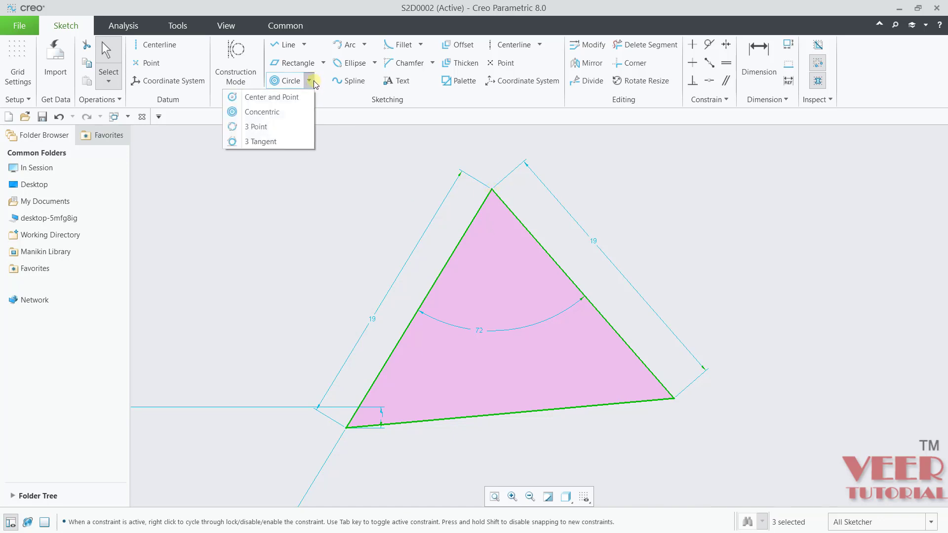
left_click(267, 128)
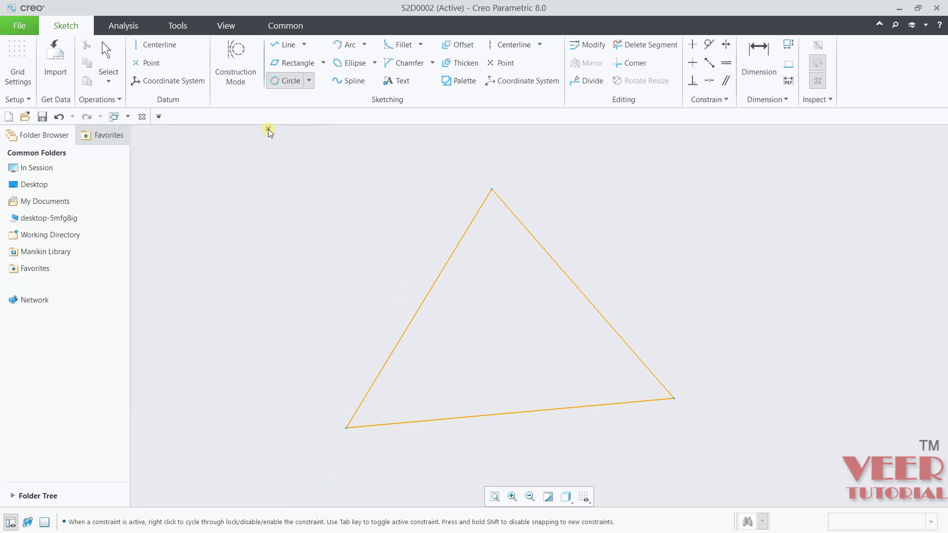
left_click(492, 191)
left_click(674, 399)
left_click(348, 428)
middle_click(830, 409)
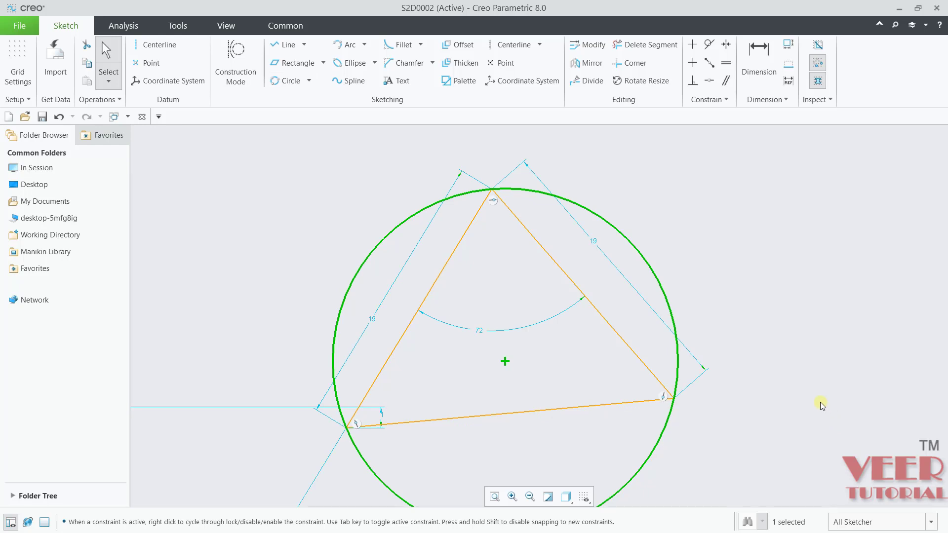
left_click(257, 251)
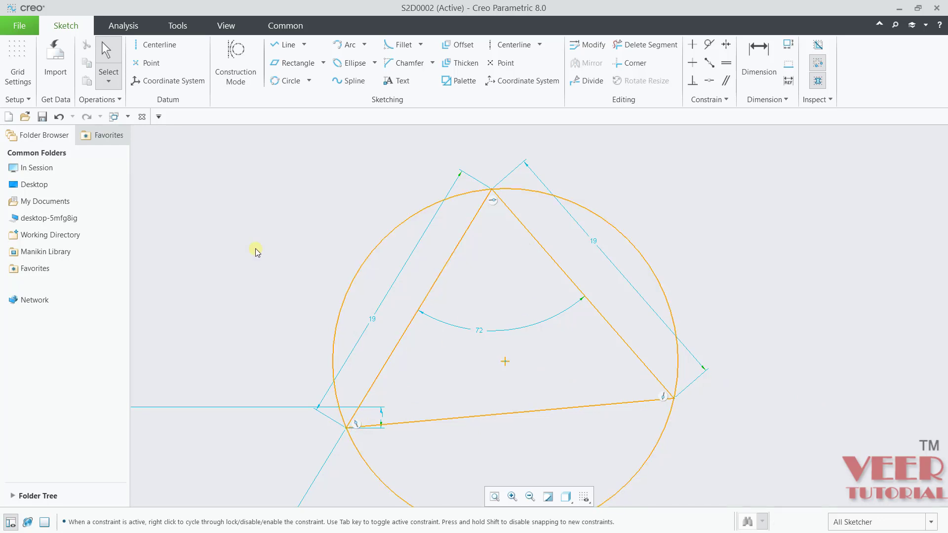
- Draw a 3-tangent circle touching the triangle's right, left and bottom sides
left_click(309, 80)
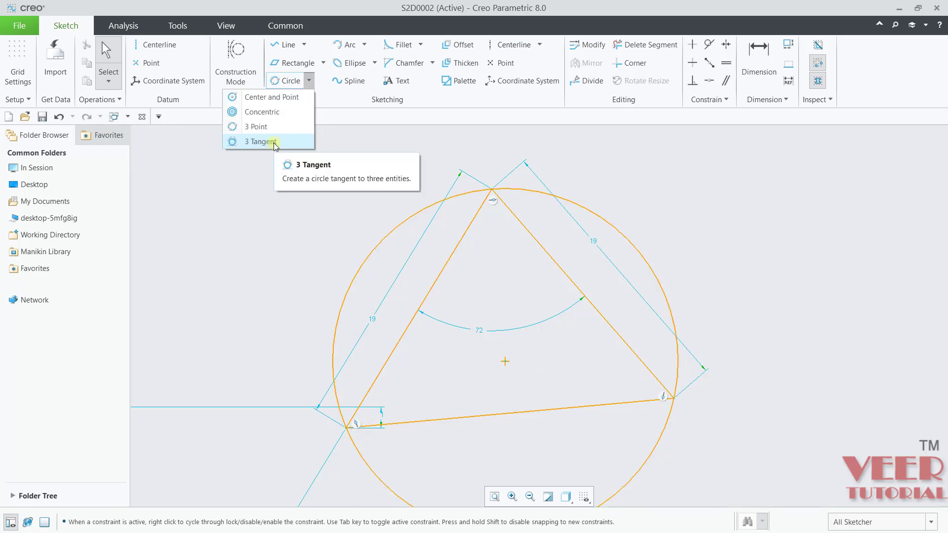
left_click(242, 235)
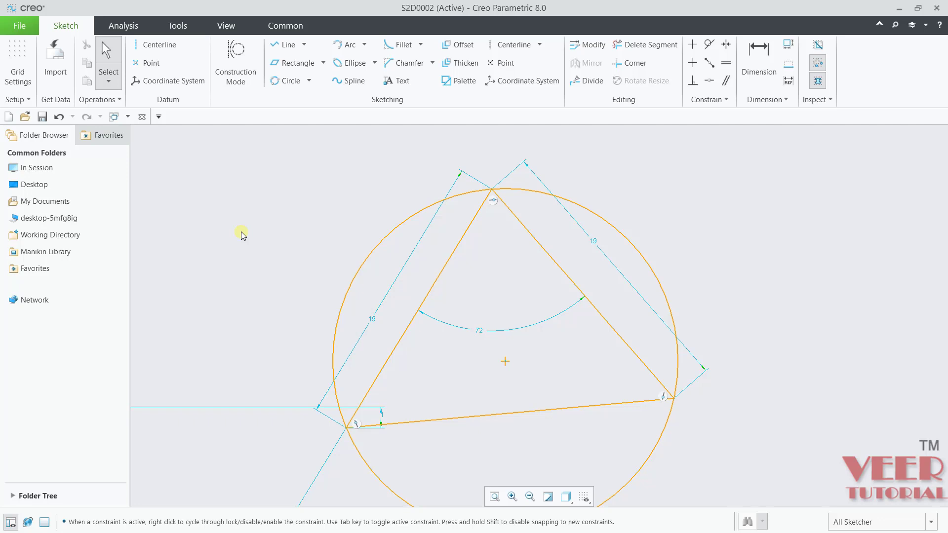
left_click(310, 82)
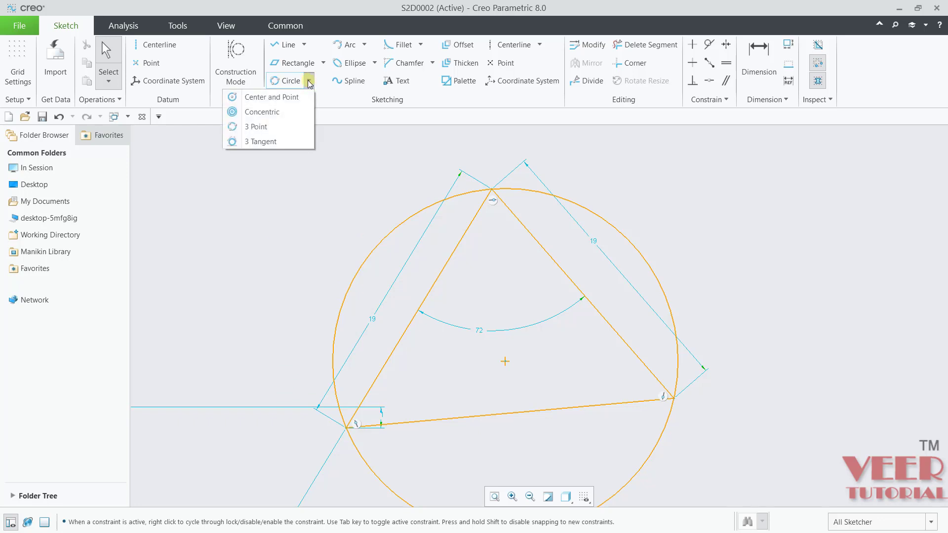
left_click(274, 142)
scroll(570, 311, "down", 3)
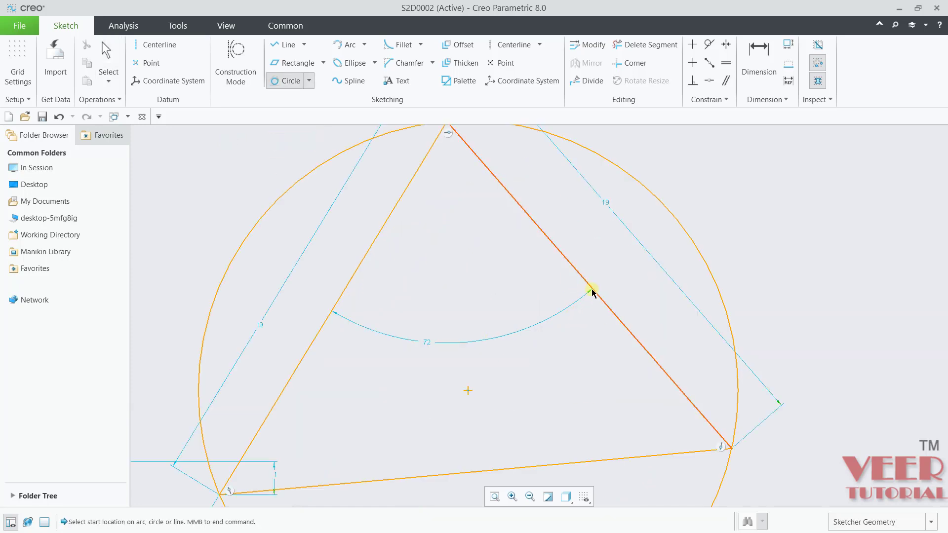
left_click(572, 269)
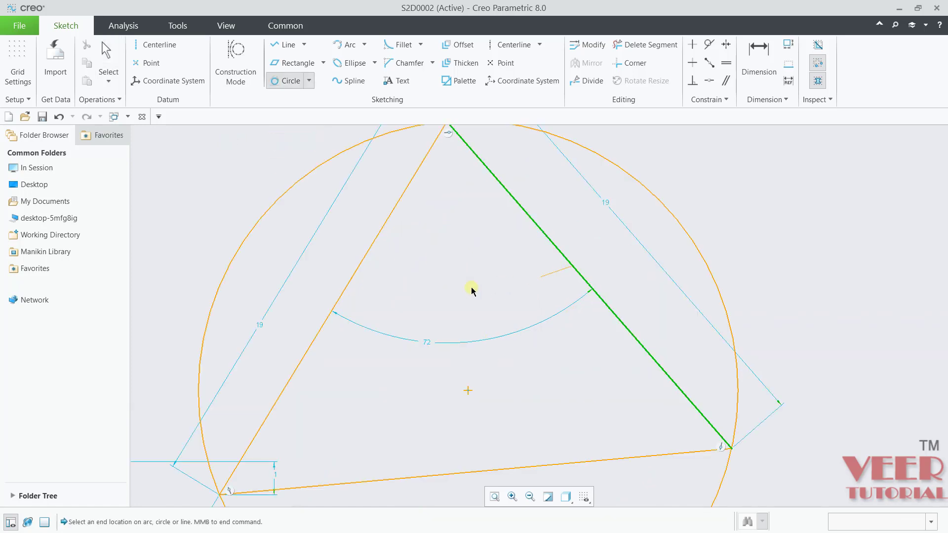
left_click(344, 298)
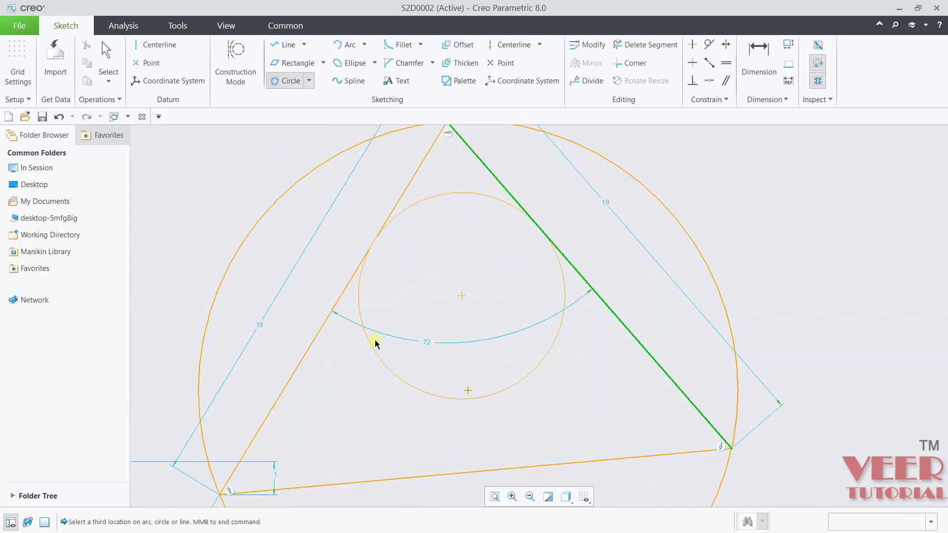
left_click(438, 475)
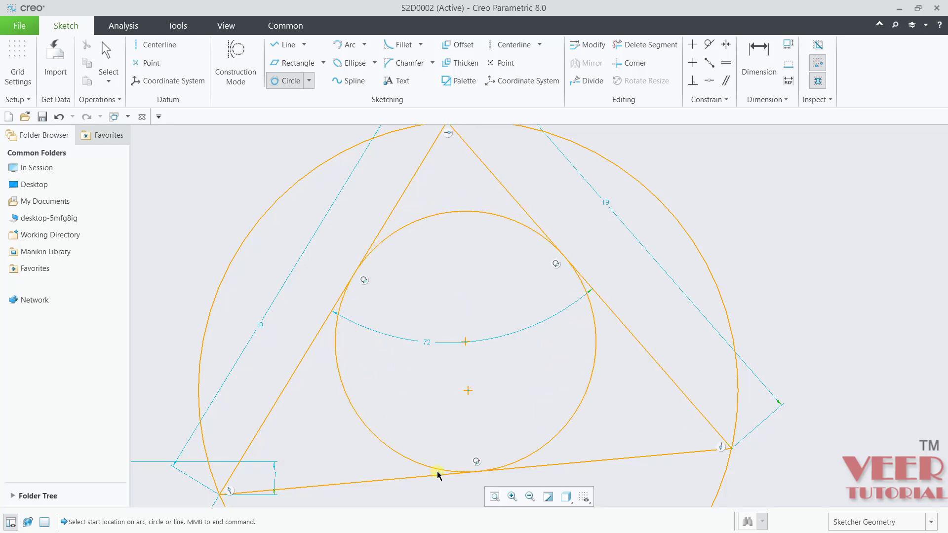
middle_click(607, 393)
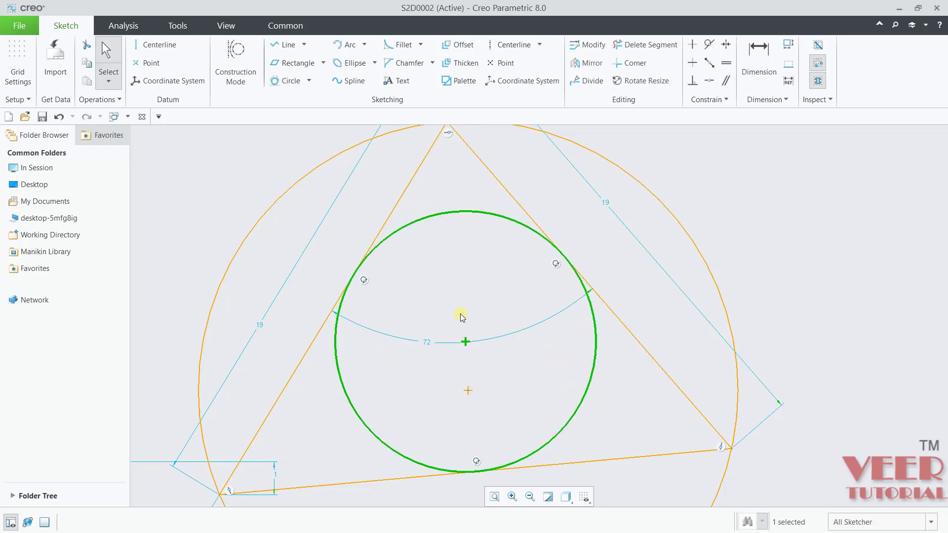
- Deselect the new inscribed circle, zooming the view around the triangle
scroll(505, 488, "up", 4)
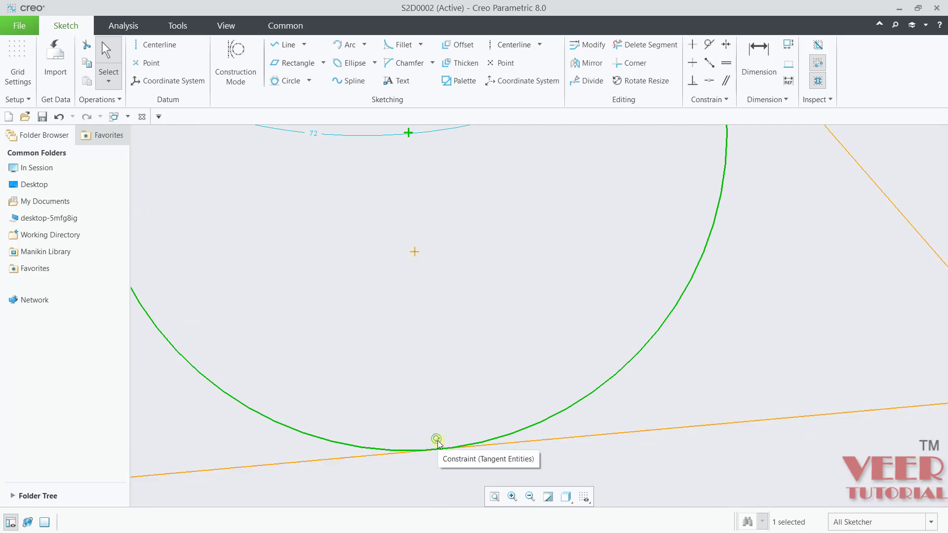
scroll(437, 443, "up", 5)
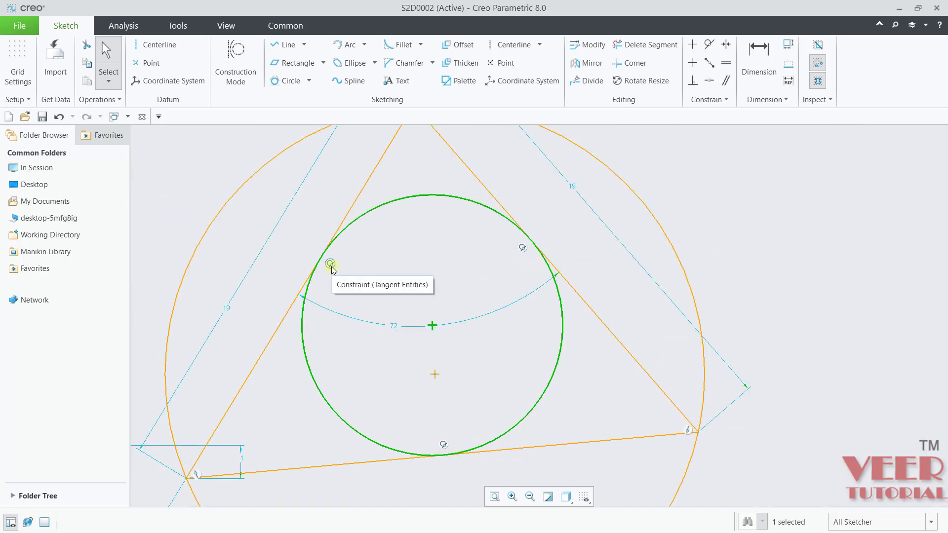
scroll(500, 295, "up", 3)
left_click(660, 349)
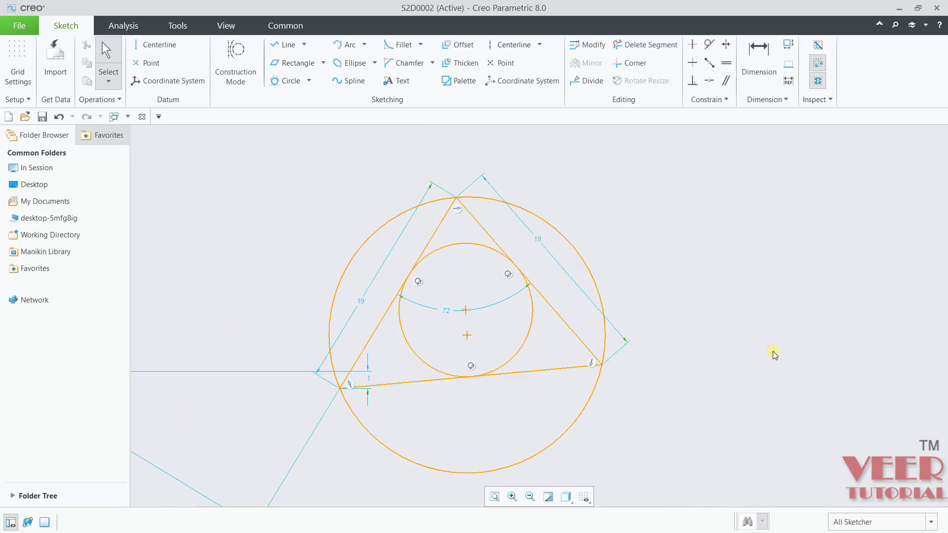
scroll(774, 355, "up", 4)
scroll(414, 292, "down", 3)
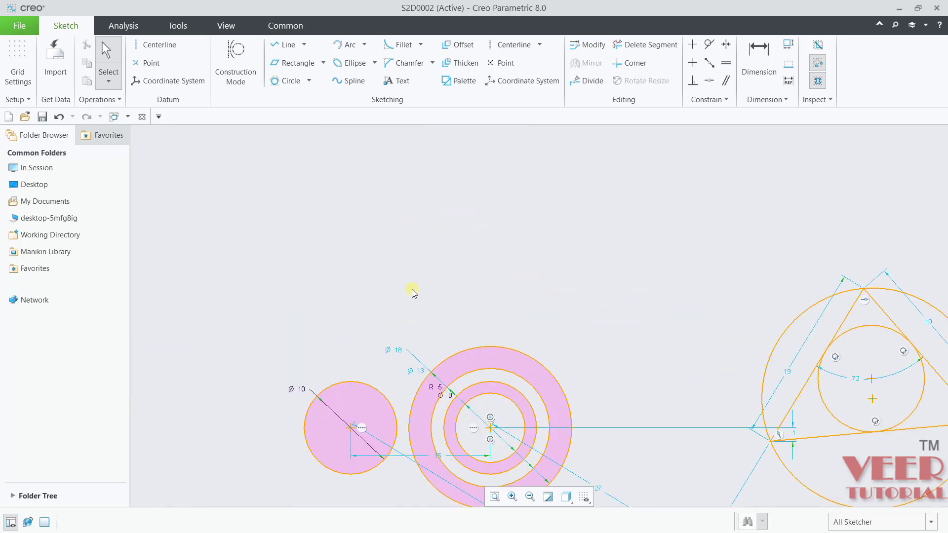
- Draw a center-and-point circle just above the left circle
scroll(372, 312, "down", 2)
left_click(312, 80)
left_click(275, 96)
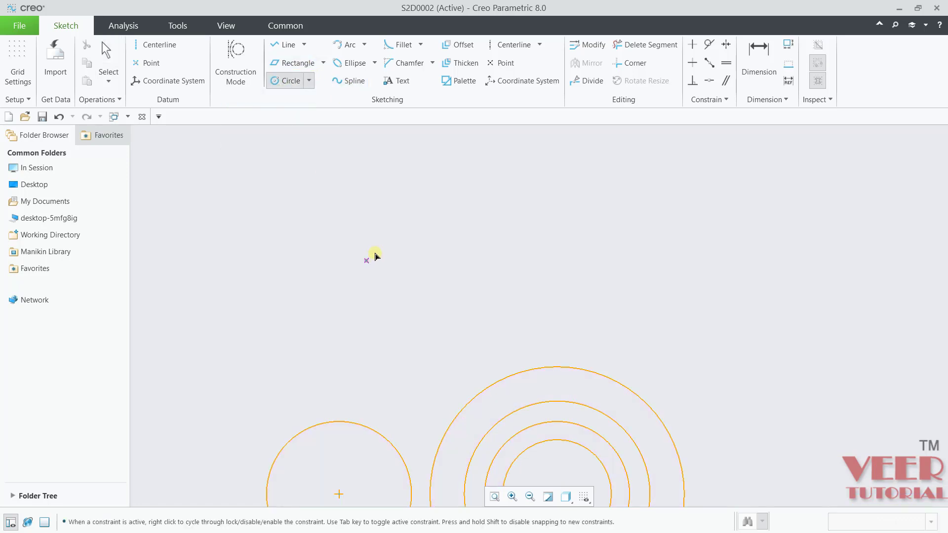
left_click(387, 244)
left_click(443, 184)
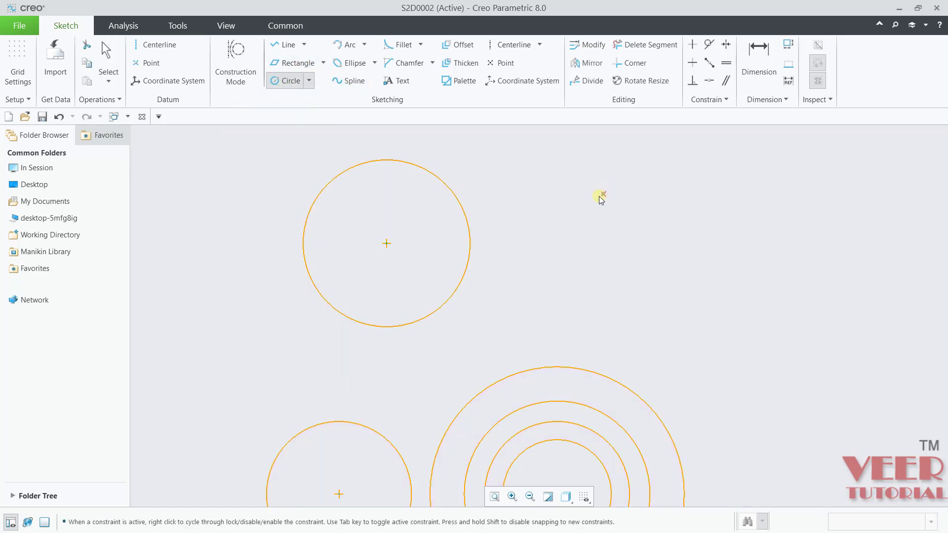
middle_click(600, 198)
- Add a 3-tangent circle touching the lower-left circle, the large outer ring and the new top circle, then deselect it
left_click(311, 81)
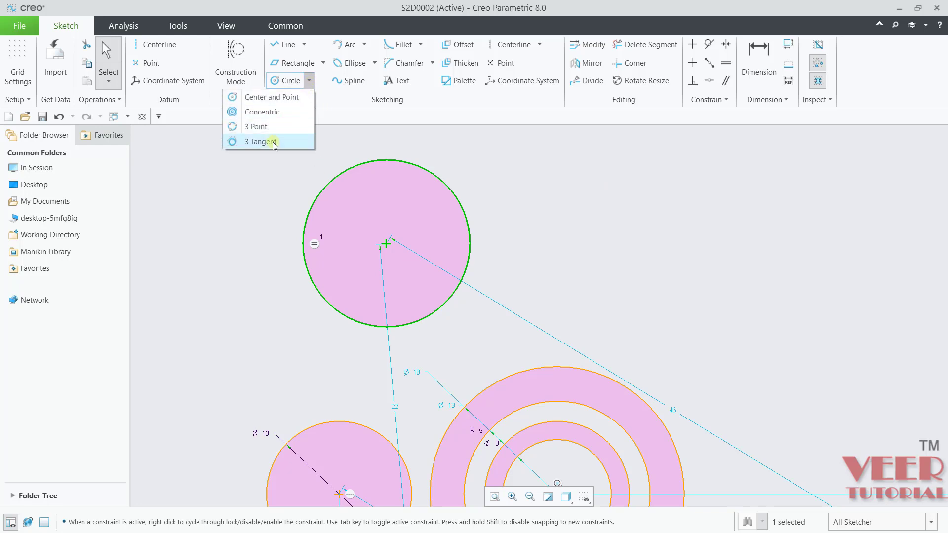
left_click(272, 141)
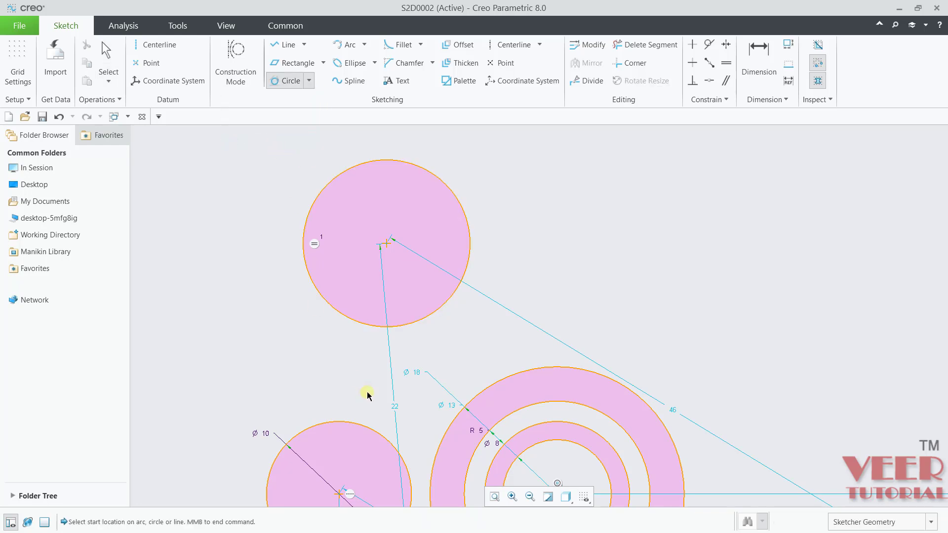
left_click(347, 422)
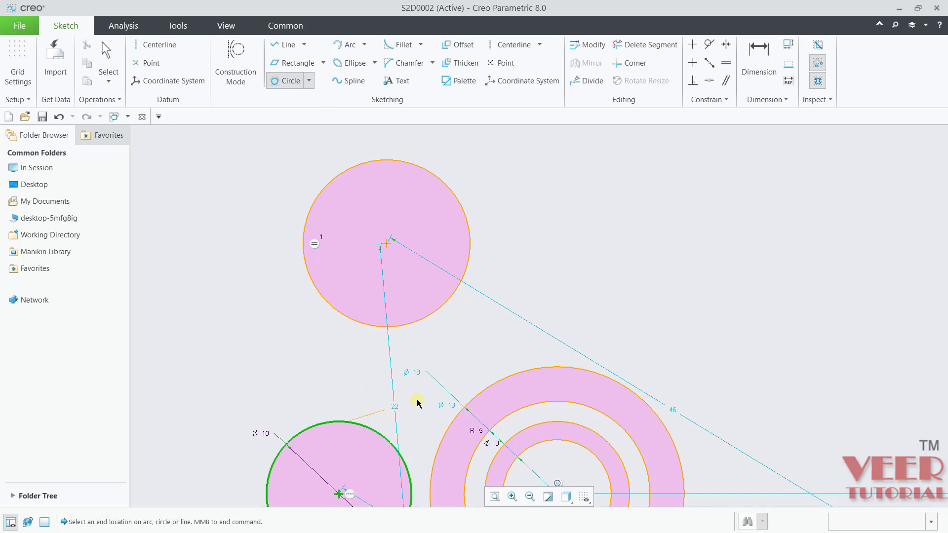
left_click(491, 389)
left_click(387, 329)
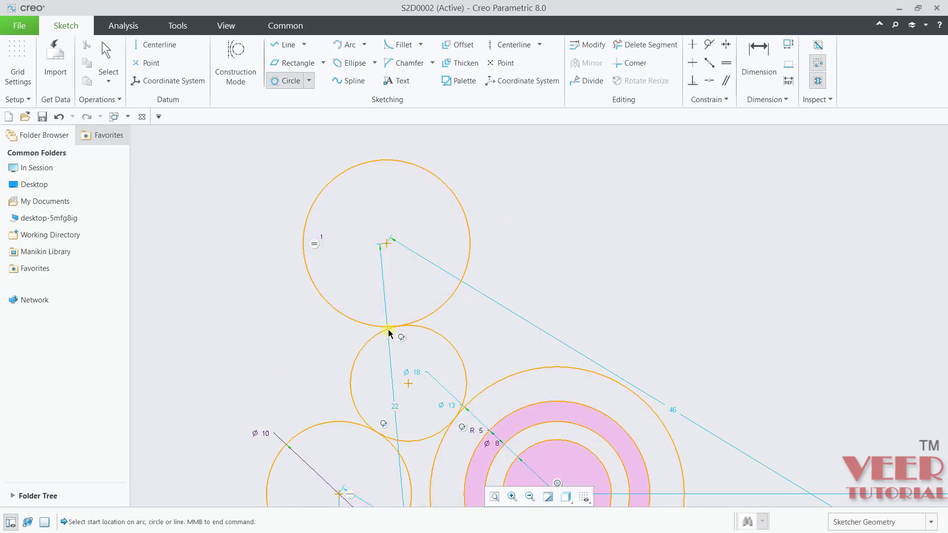
middle_click(558, 321)
scroll(451, 453, "down", 4)
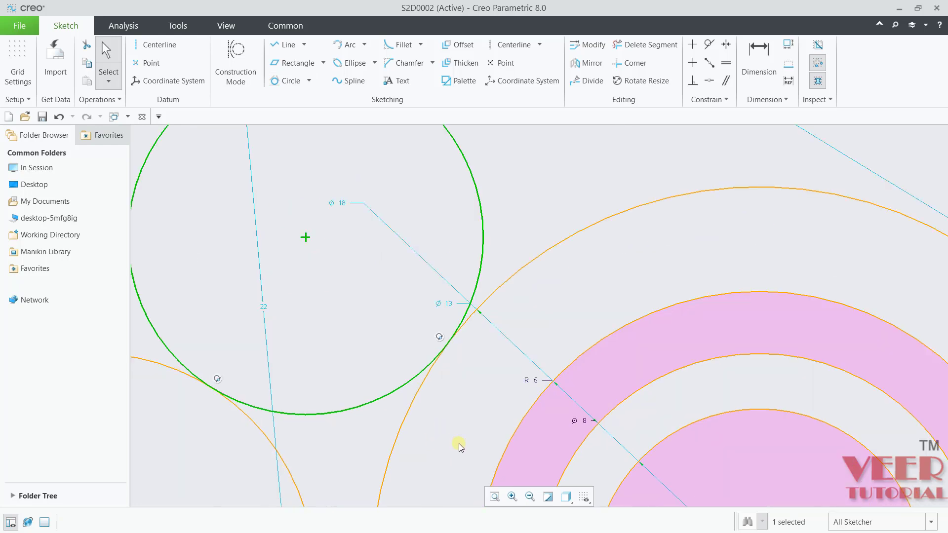
scroll(458, 444, "up", 2)
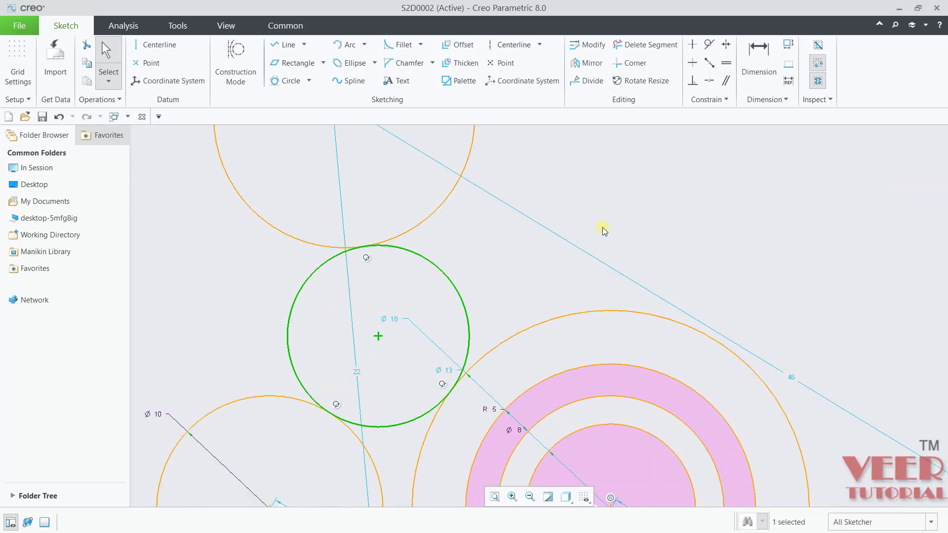
left_click(619, 214)
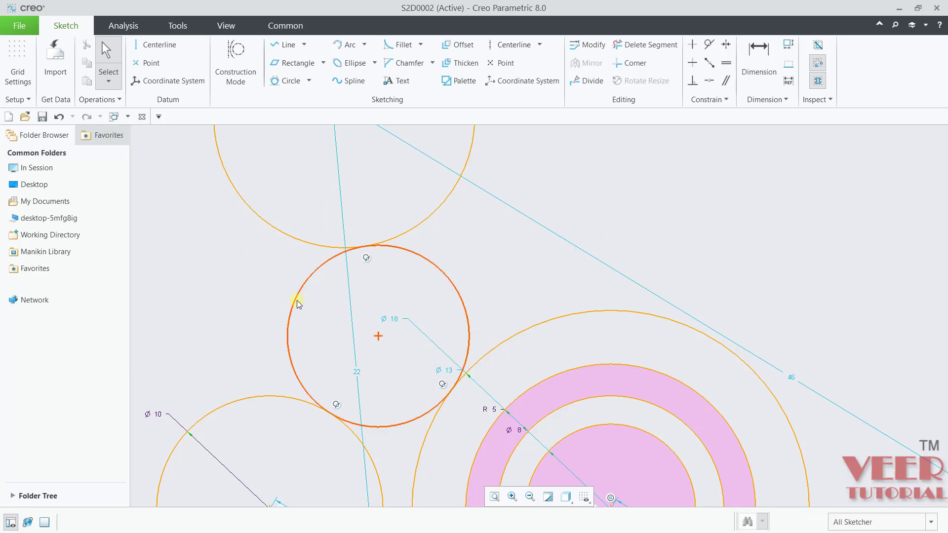
scroll(296, 303, "down", 5)
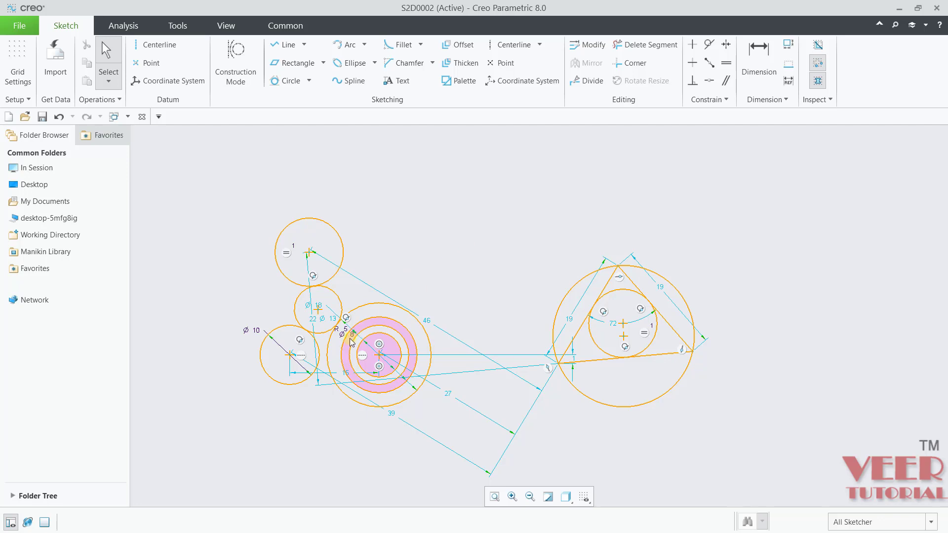
scroll(352, 336, "down", 3)
scroll(608, 256, "up", 3)
scroll(608, 259, "up", 3)
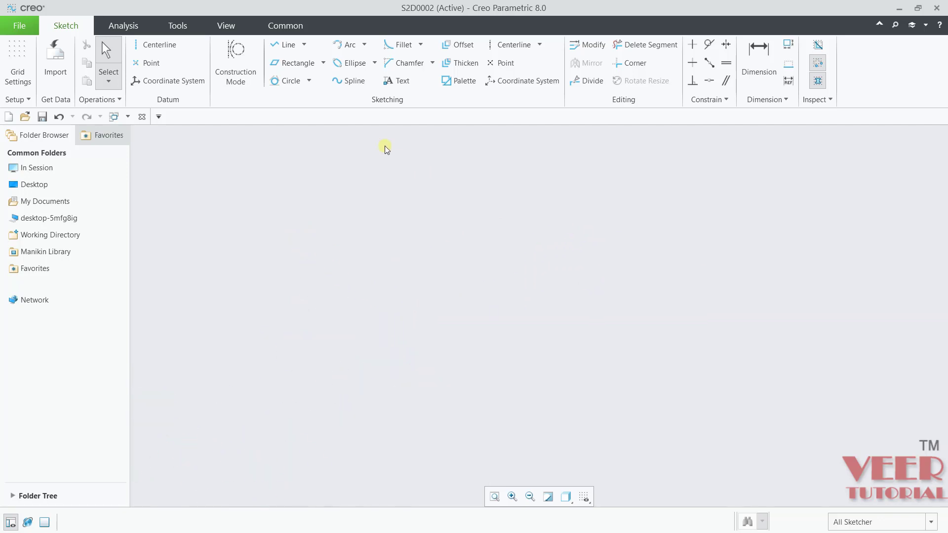
- Draw a first center-and-point circle on the empty canvas
left_click(286, 81)
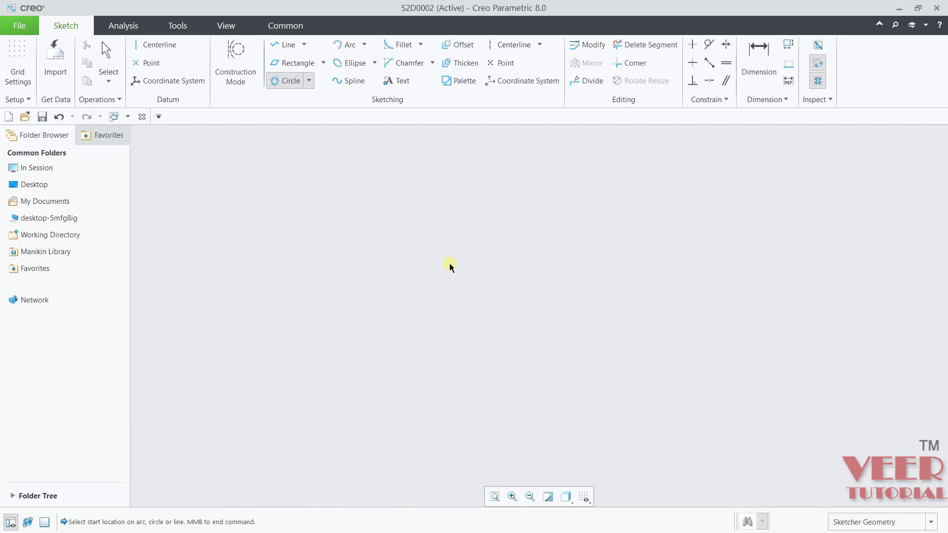
left_click(313, 87)
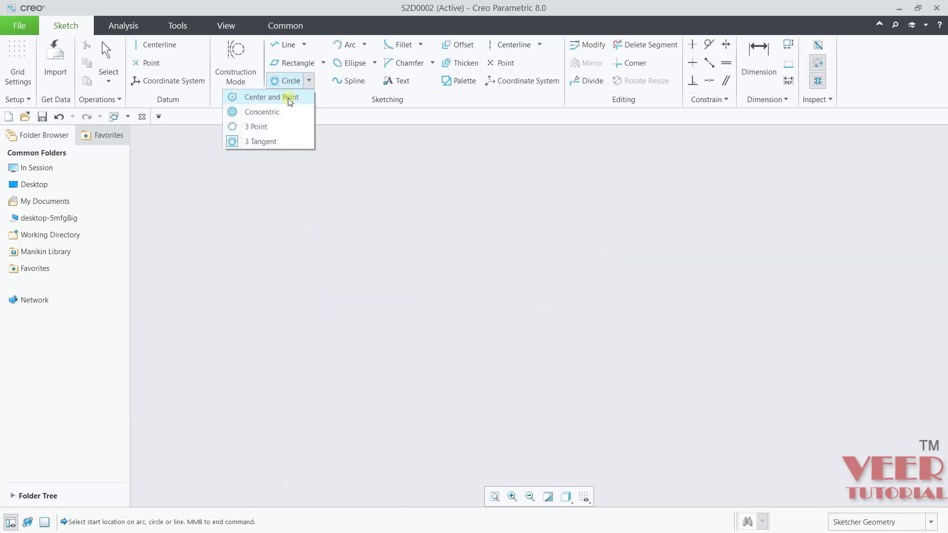
left_click(291, 98)
left_click(417, 320)
left_click(448, 292)
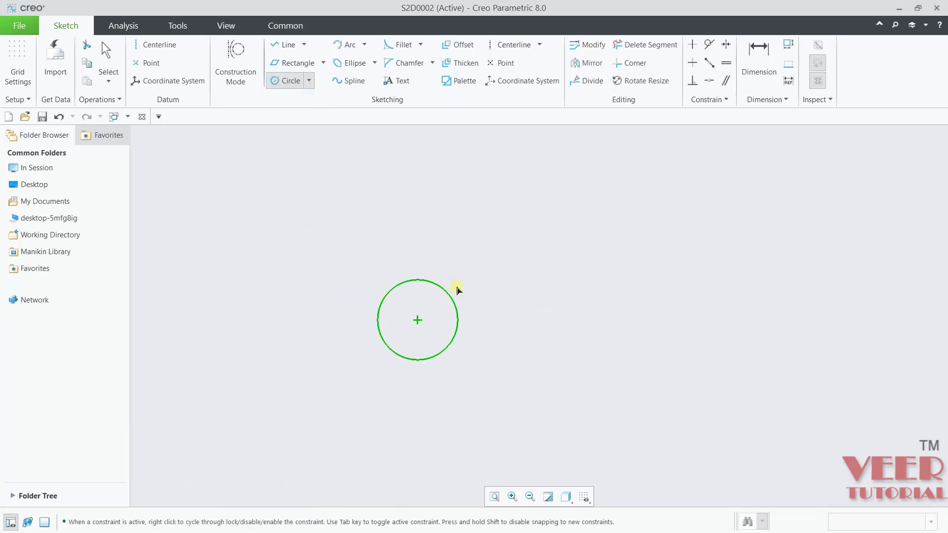
- Draw a second circle to its right, snapped to an equal radius
left_click(309, 81)
left_click(296, 95)
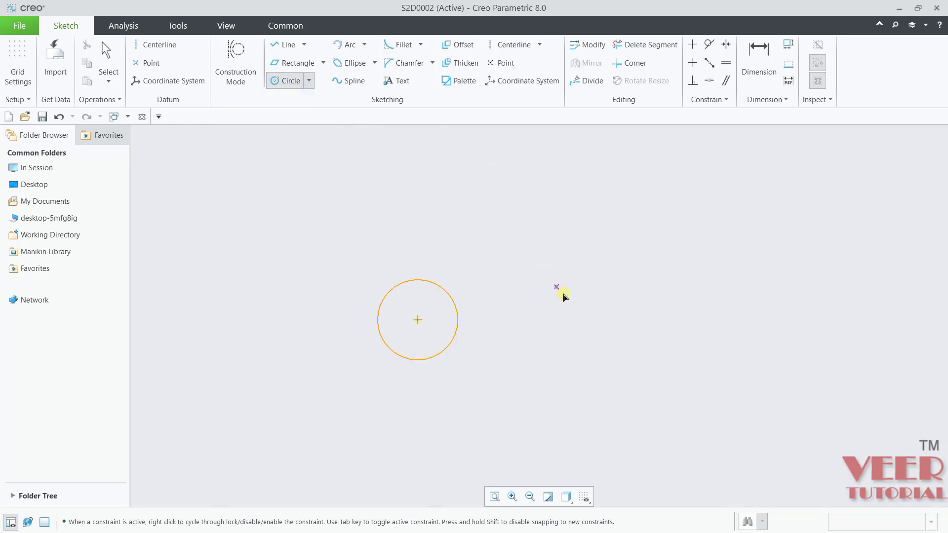
left_click(630, 282)
scroll(639, 263, "down", 1)
scroll(638, 265, "down", 1)
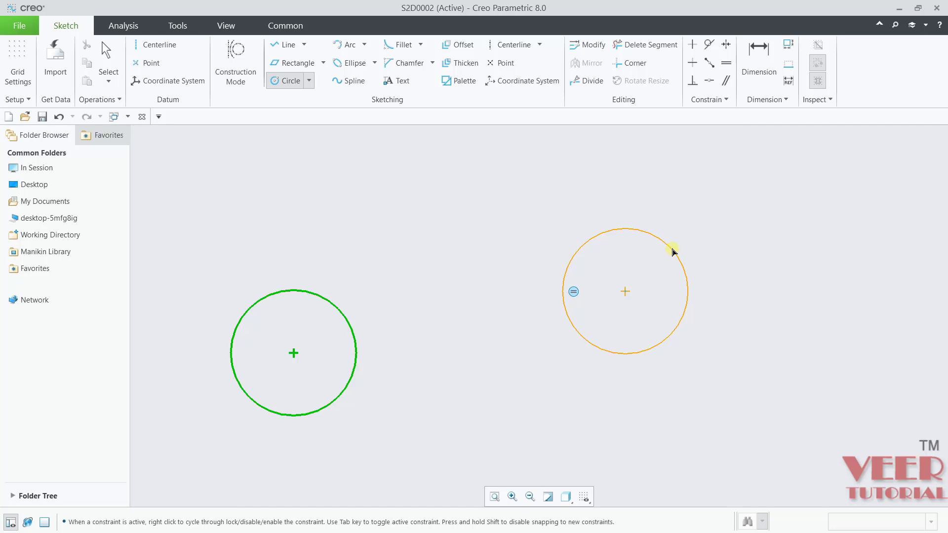
left_click(672, 251)
middle_click(788, 245)
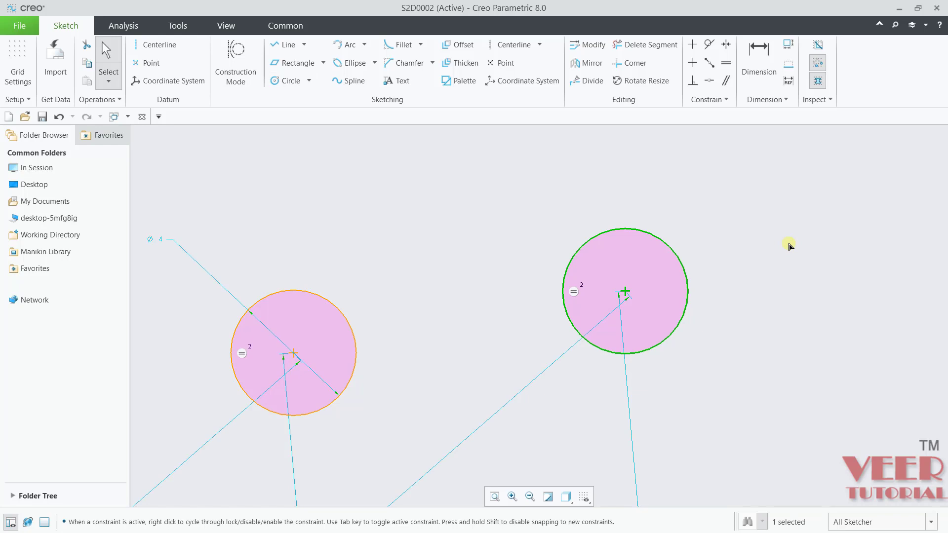
- Change the circles' diameter dimension to 5
scroll(789, 245, "down", 2)
scroll(359, 256, "up", 4)
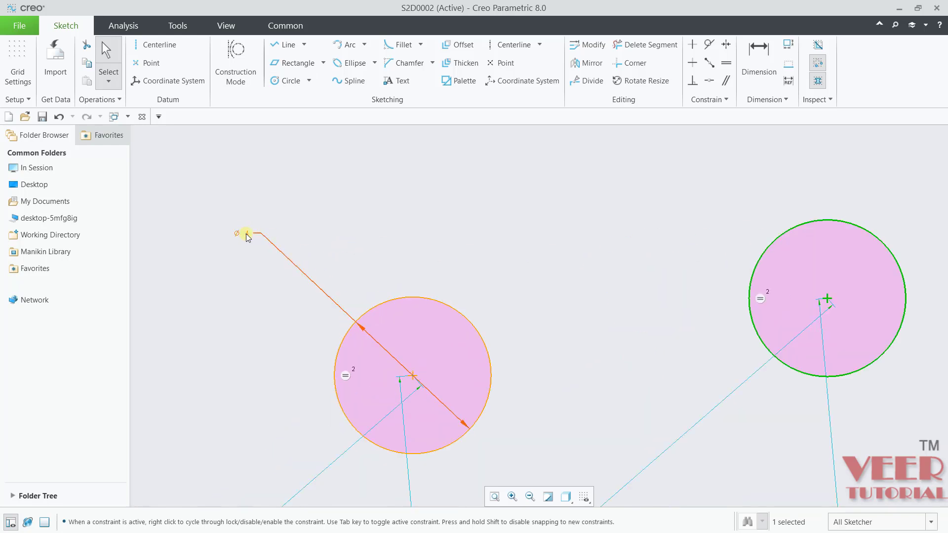
double_click(247, 237)
type("5")
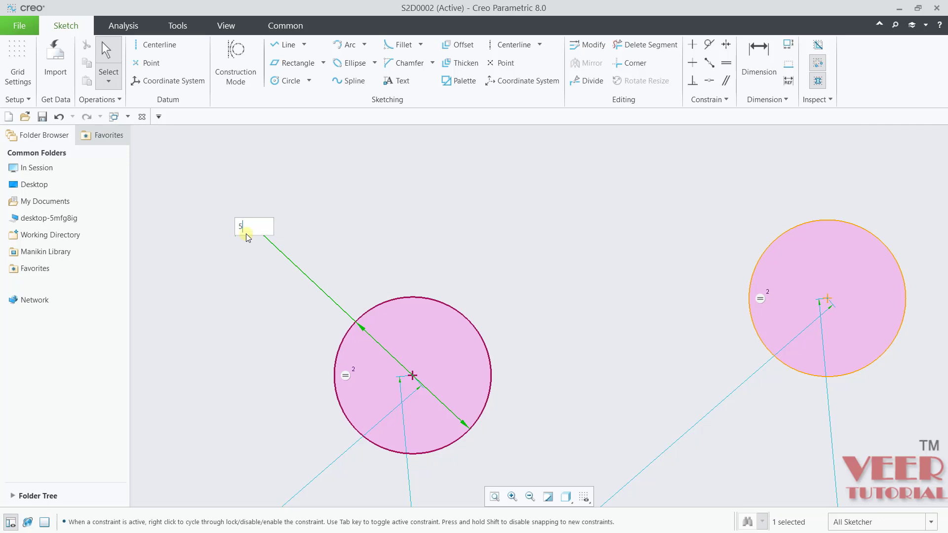
key("Return")
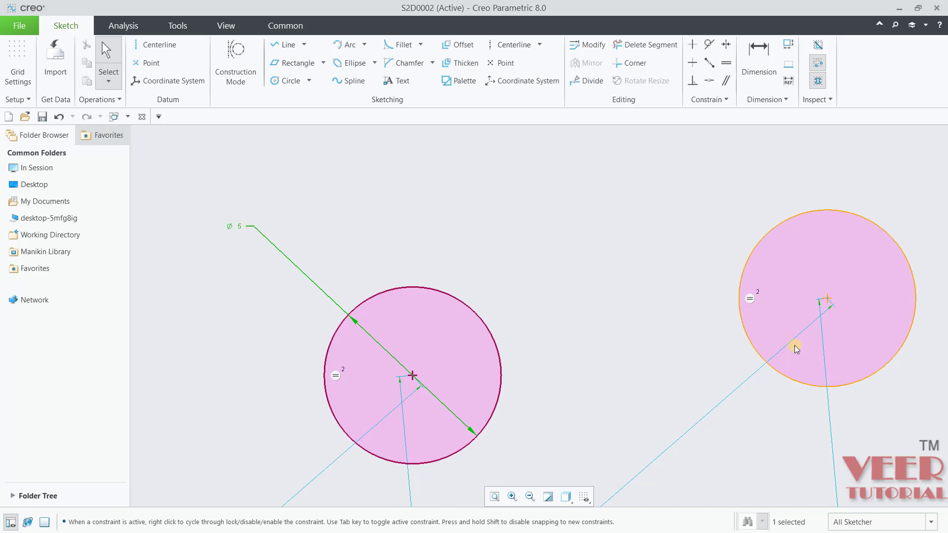